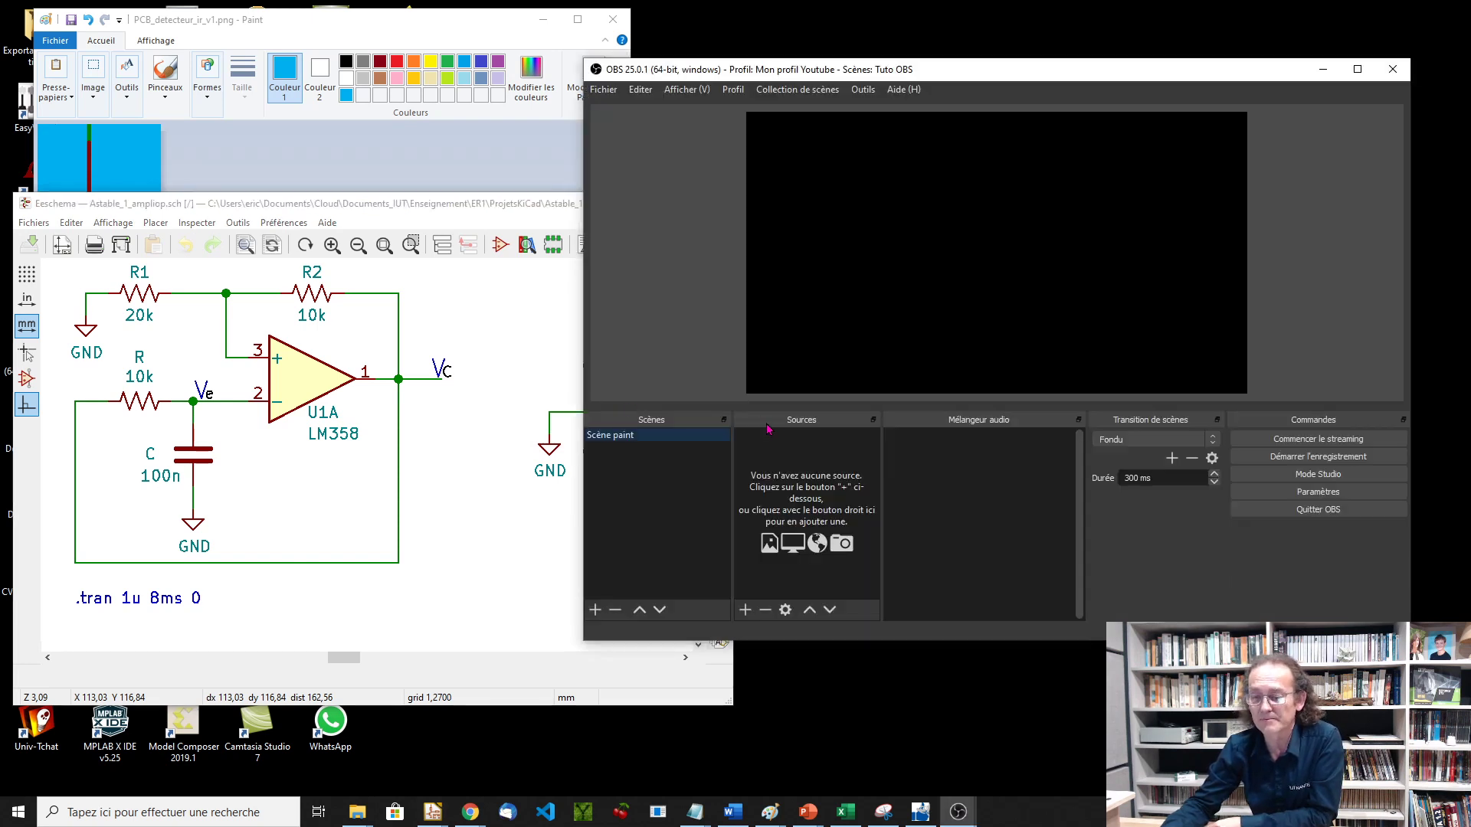
Move the OBS window up toward the screen's upper edge and narrow it to uncover more of the schematic
drag(797, 74, 825, 30)
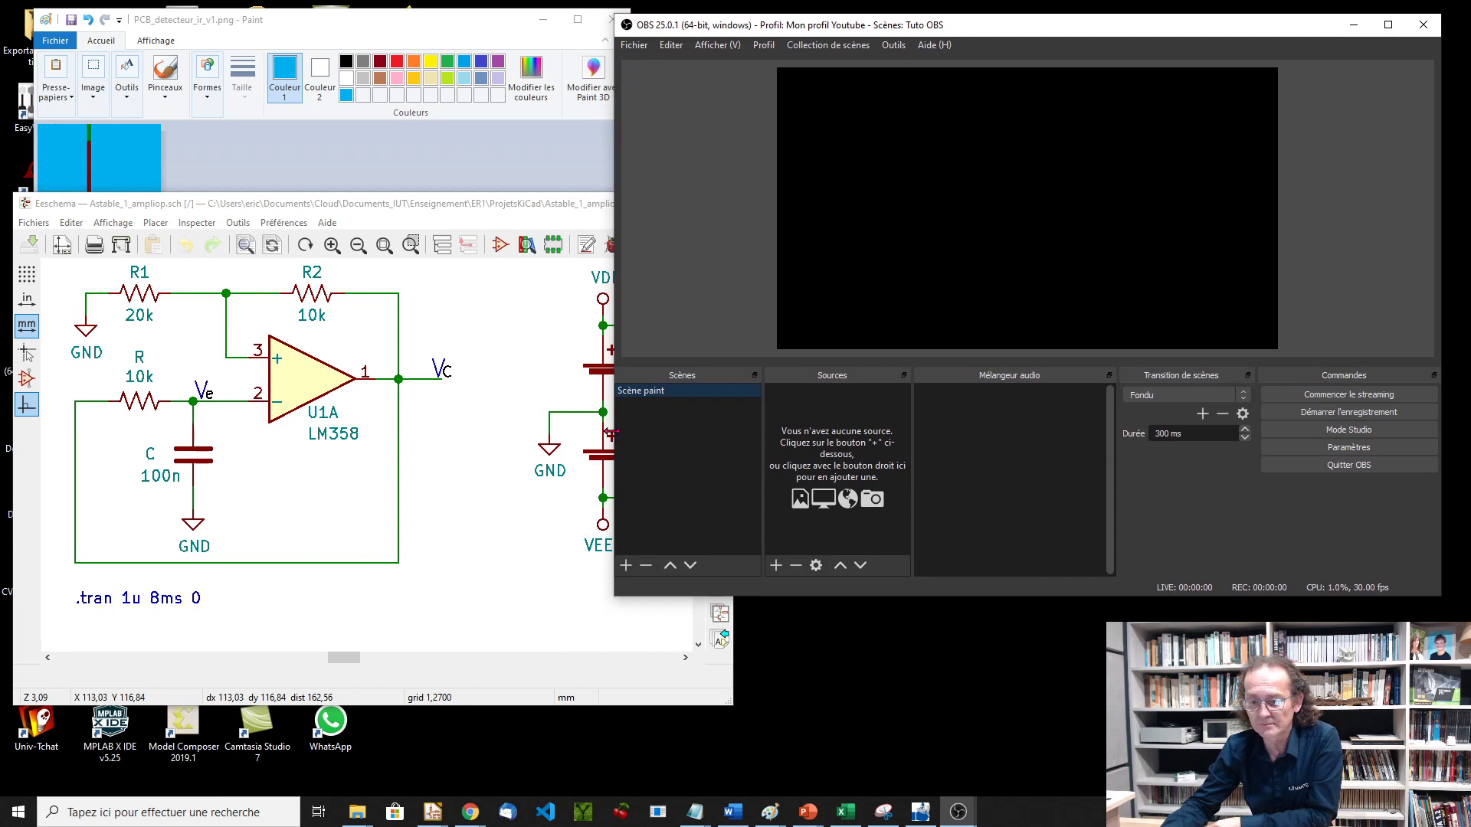
drag(610, 433, 694, 430)
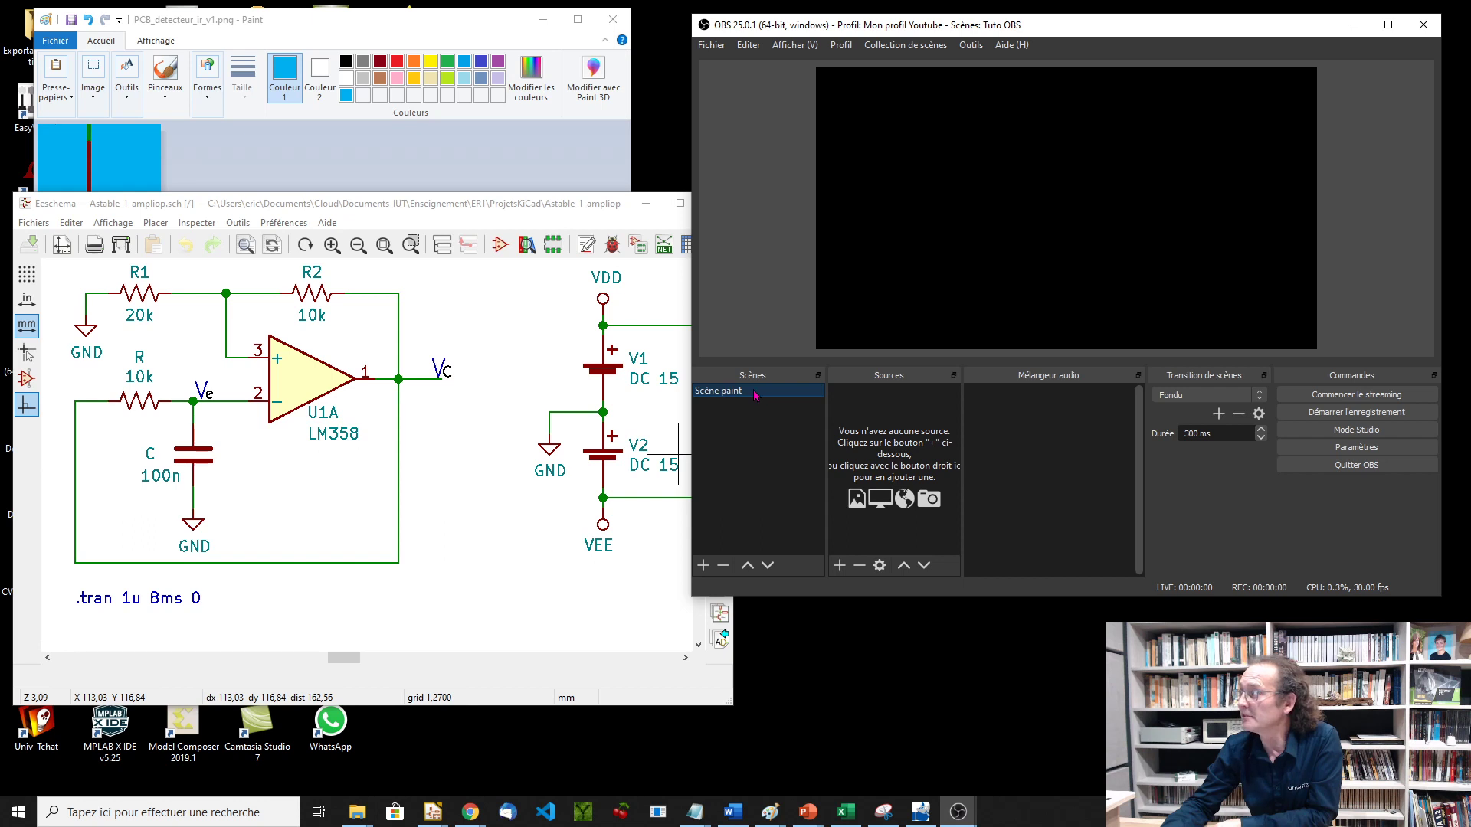
Add a new window capture source named Paint to the Scène paint scene
click(841, 565)
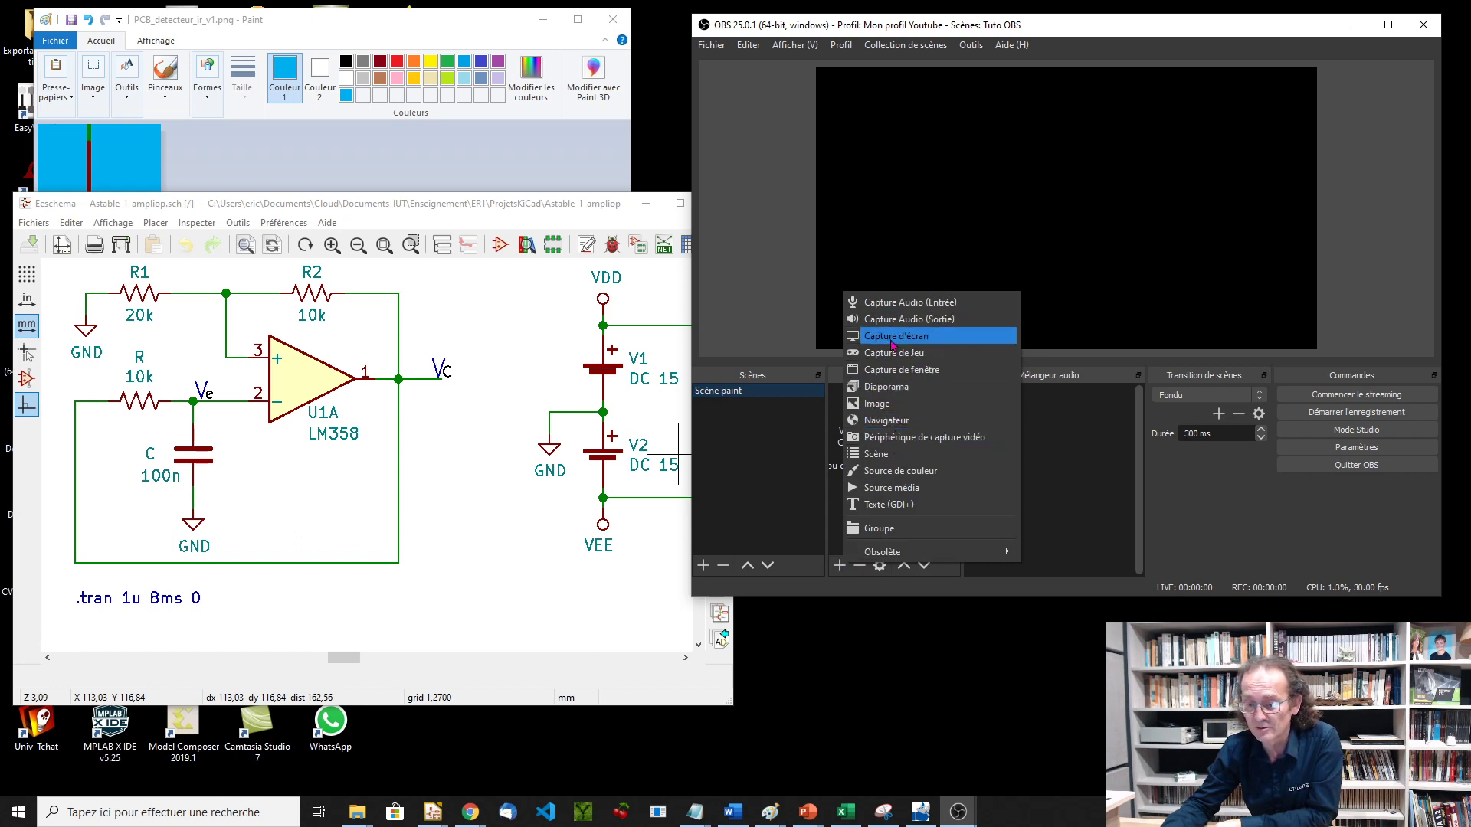
click(895, 370)
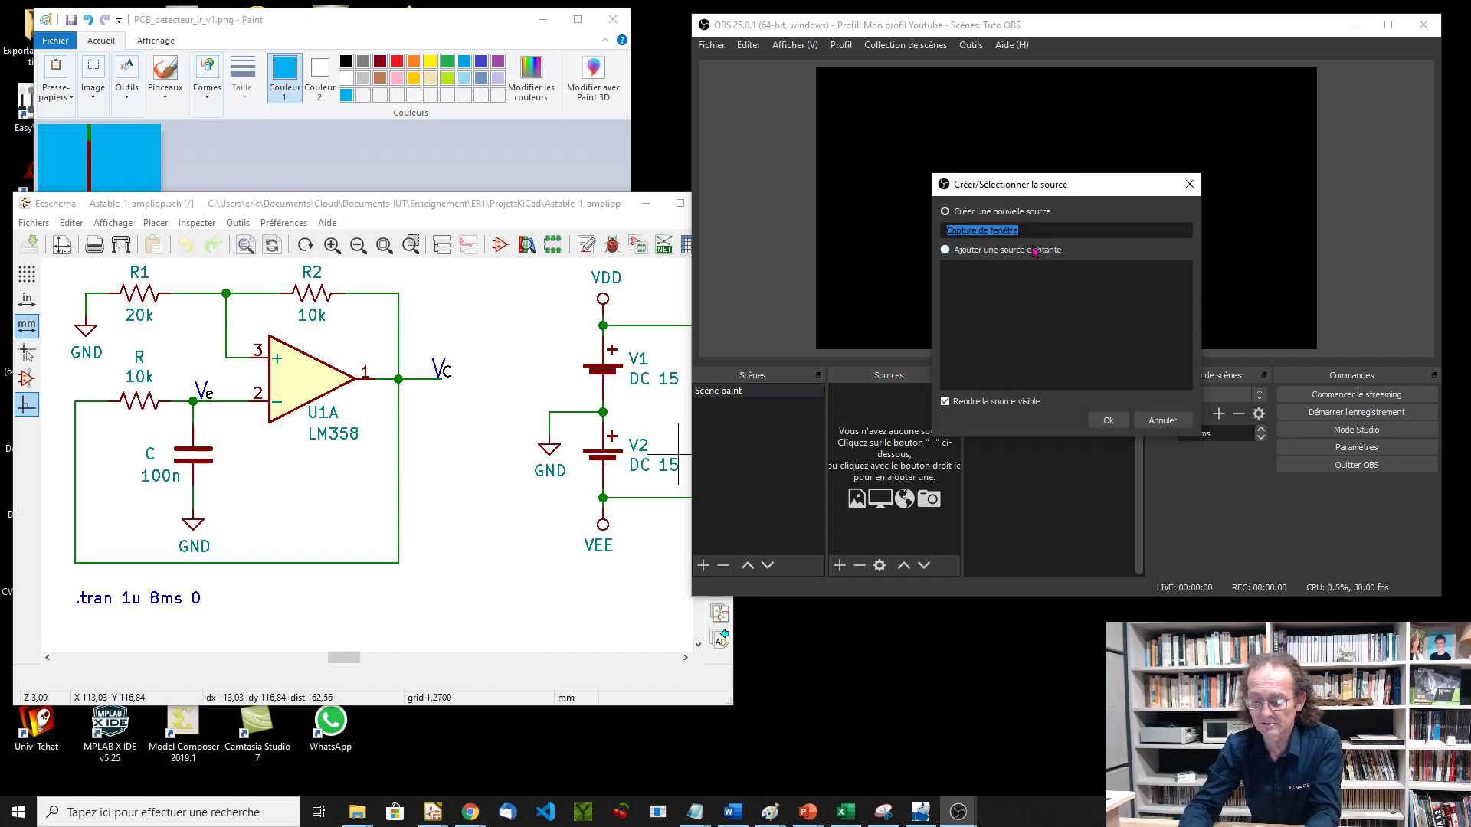
text(Paint)
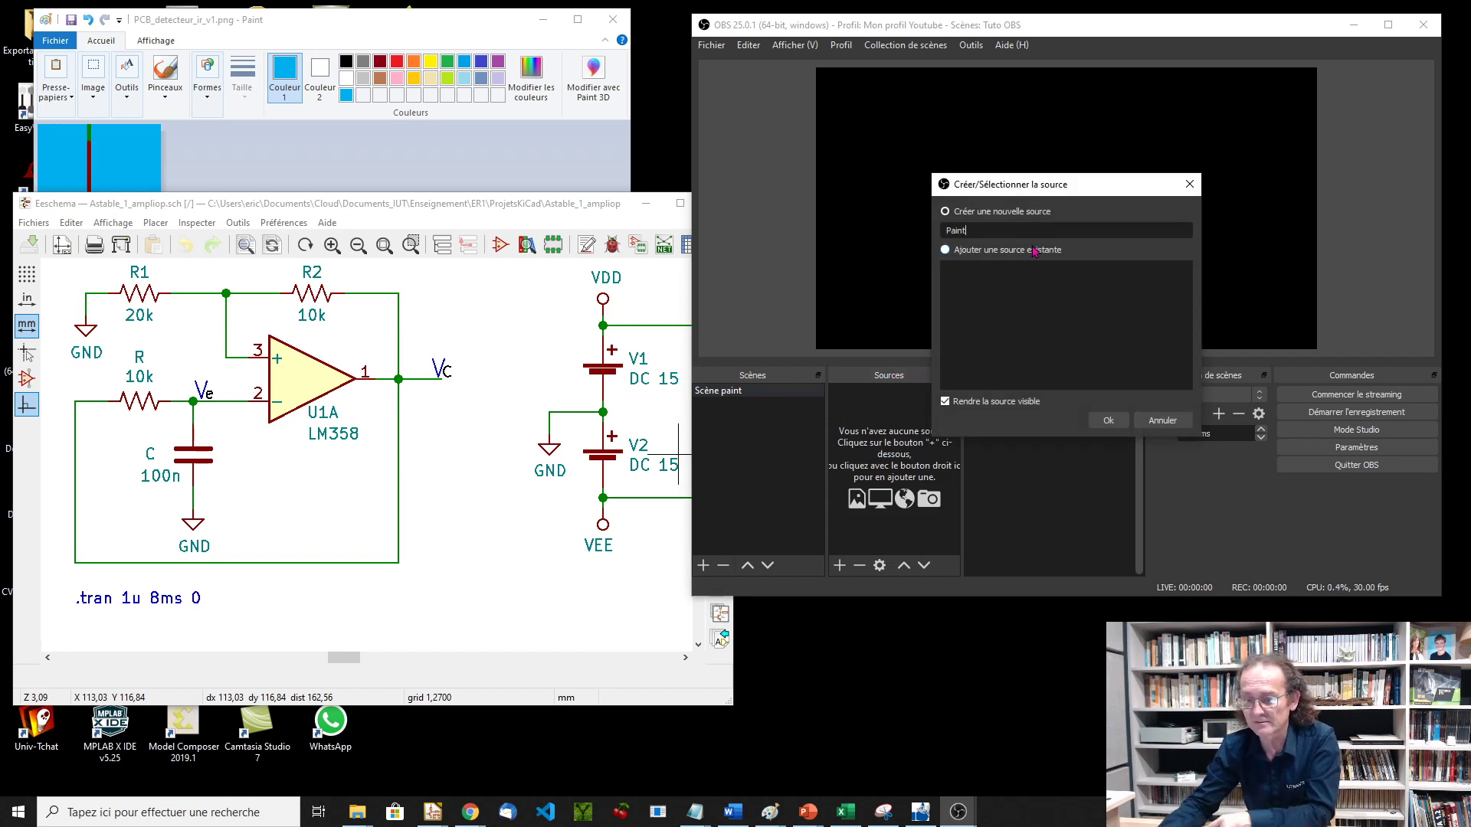
click(1108, 421)
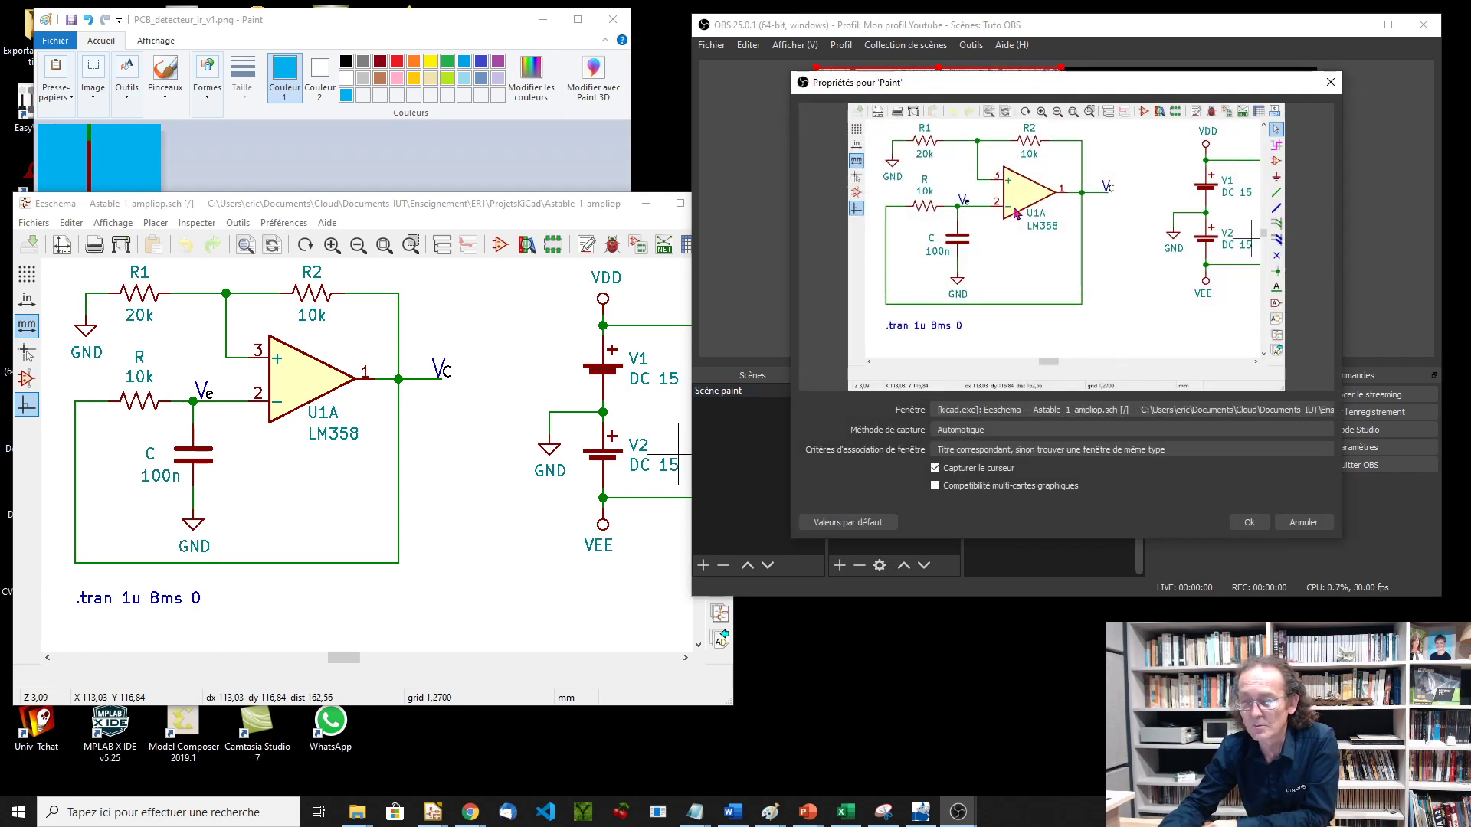
Capture the PCB_detecteur_ir_v1.png - Paint window with the matching criterion "Le nom de fenêtre doit correspondre" and enlarge the source on the canvas
click(1071, 410)
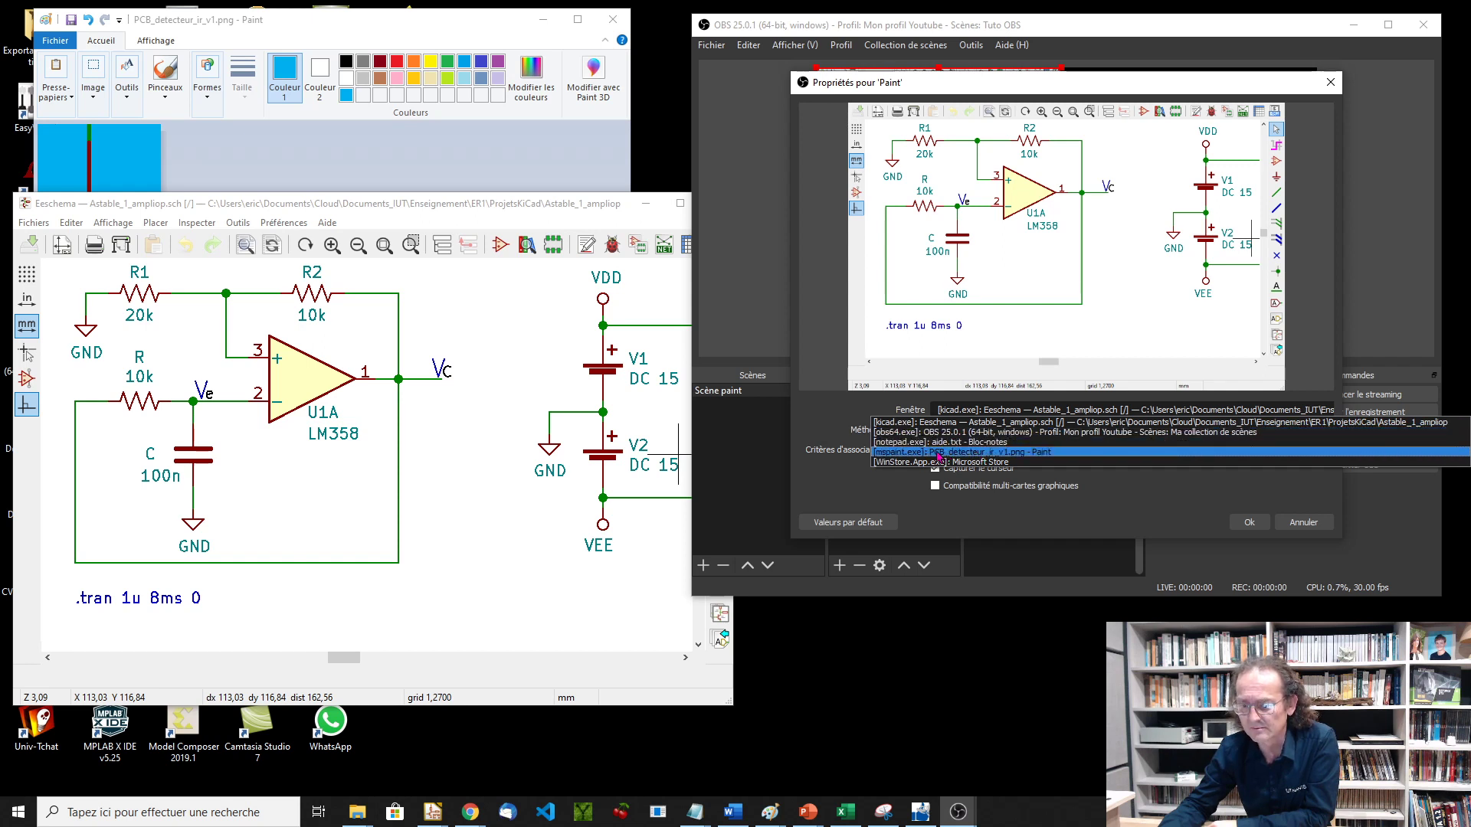
click(939, 458)
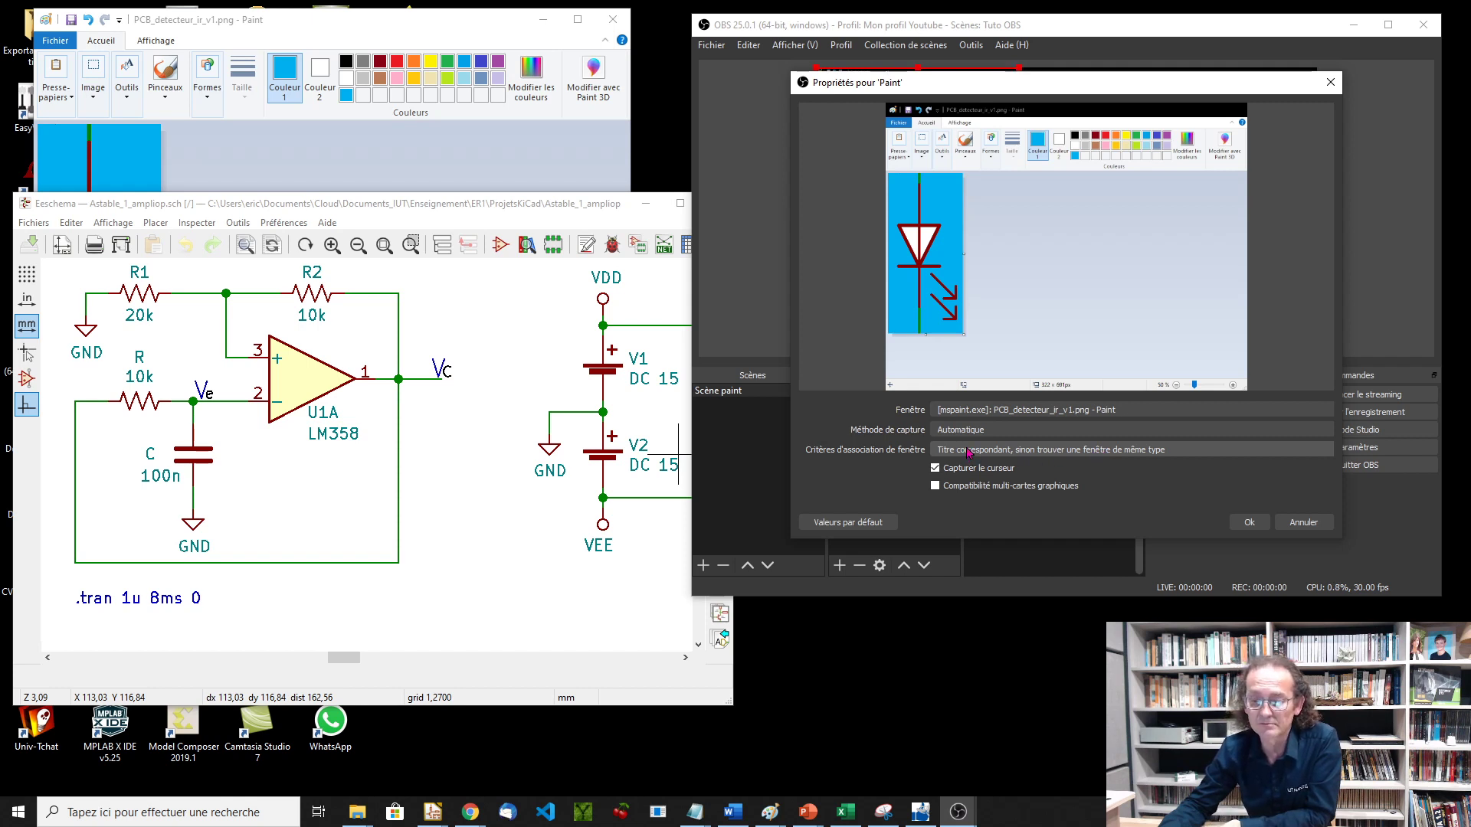
click(1062, 450)
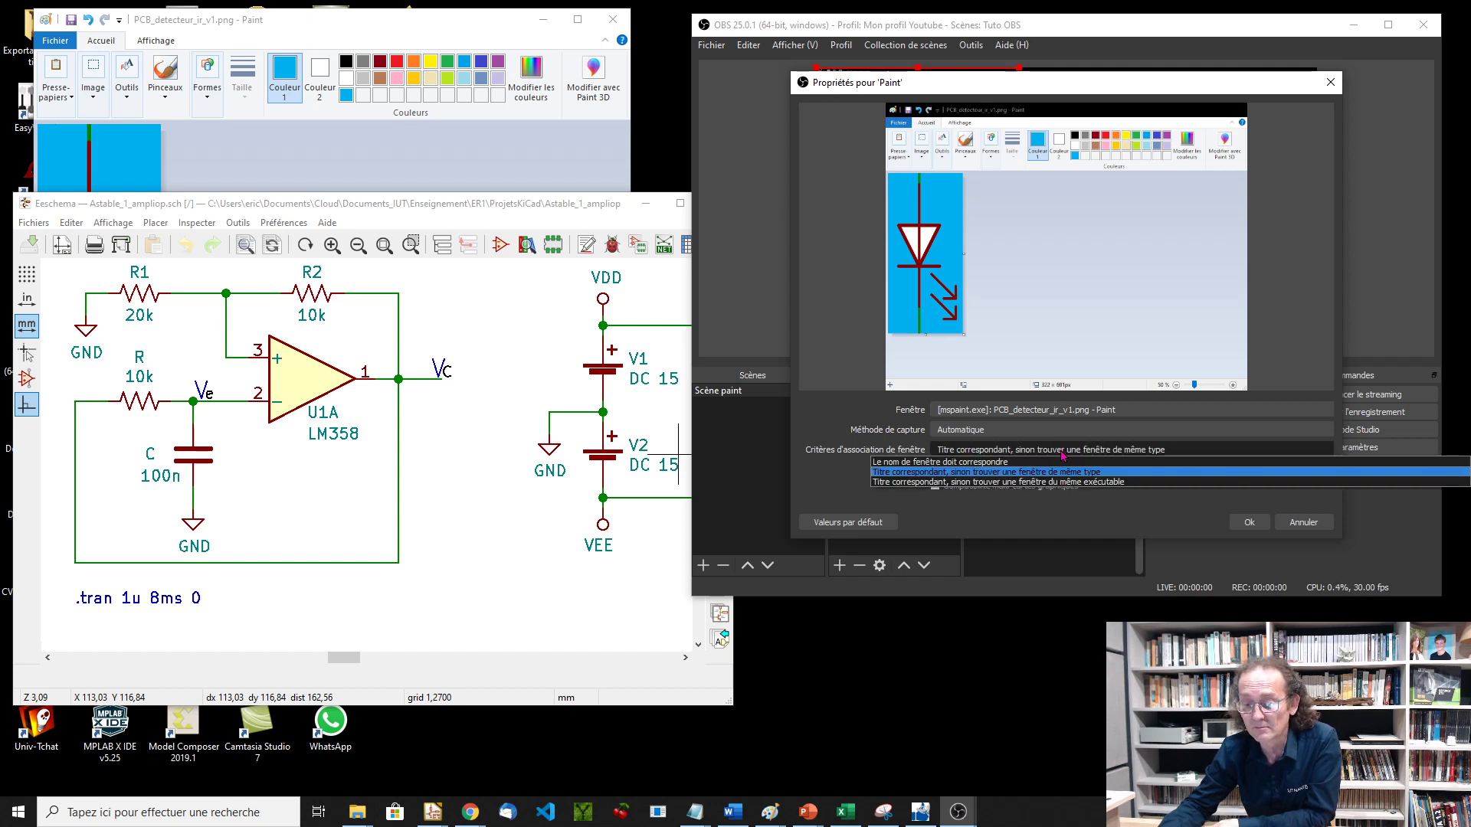
click(1029, 482)
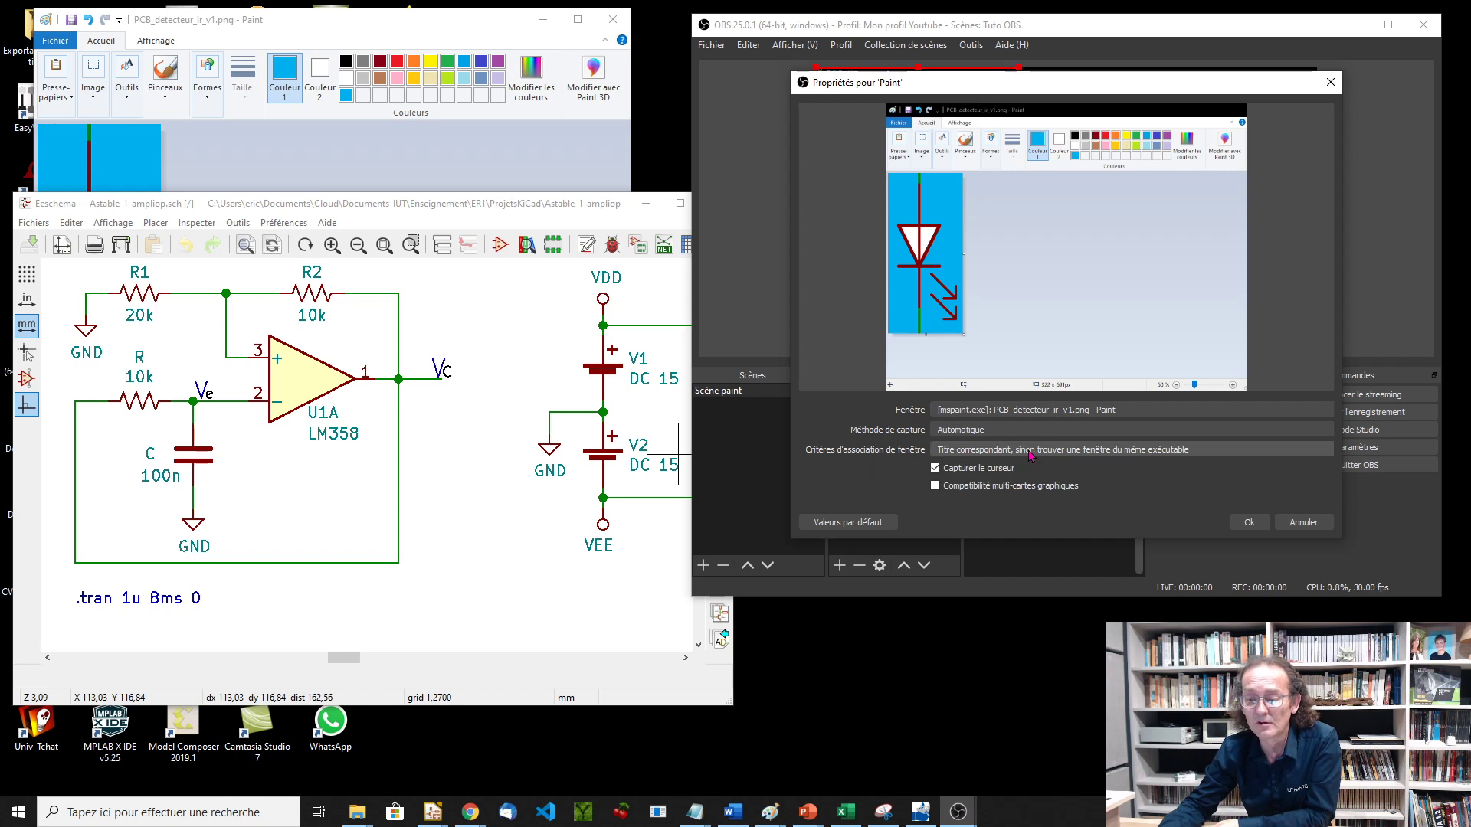
click(1112, 452)
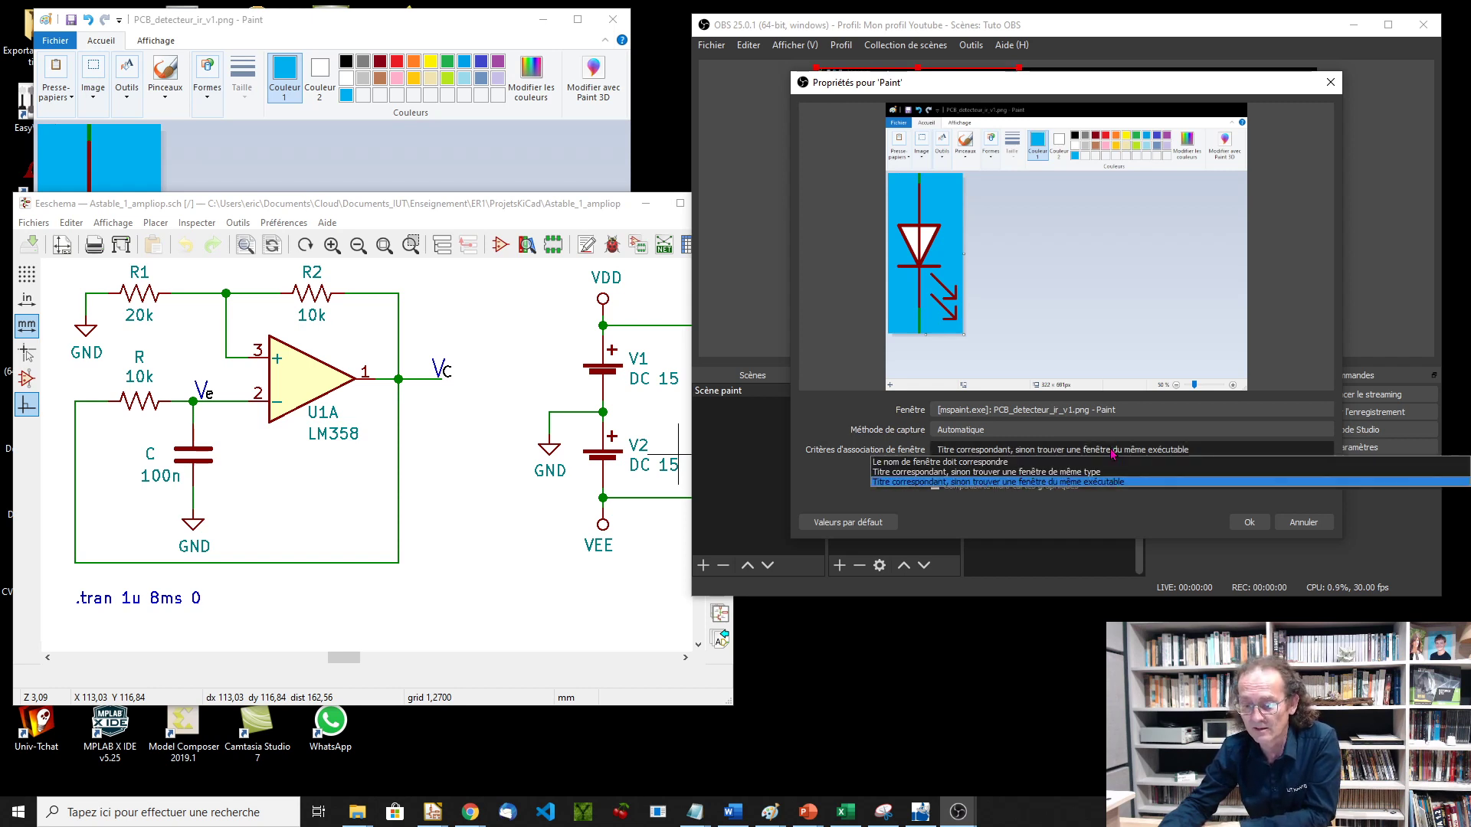
click(978, 464)
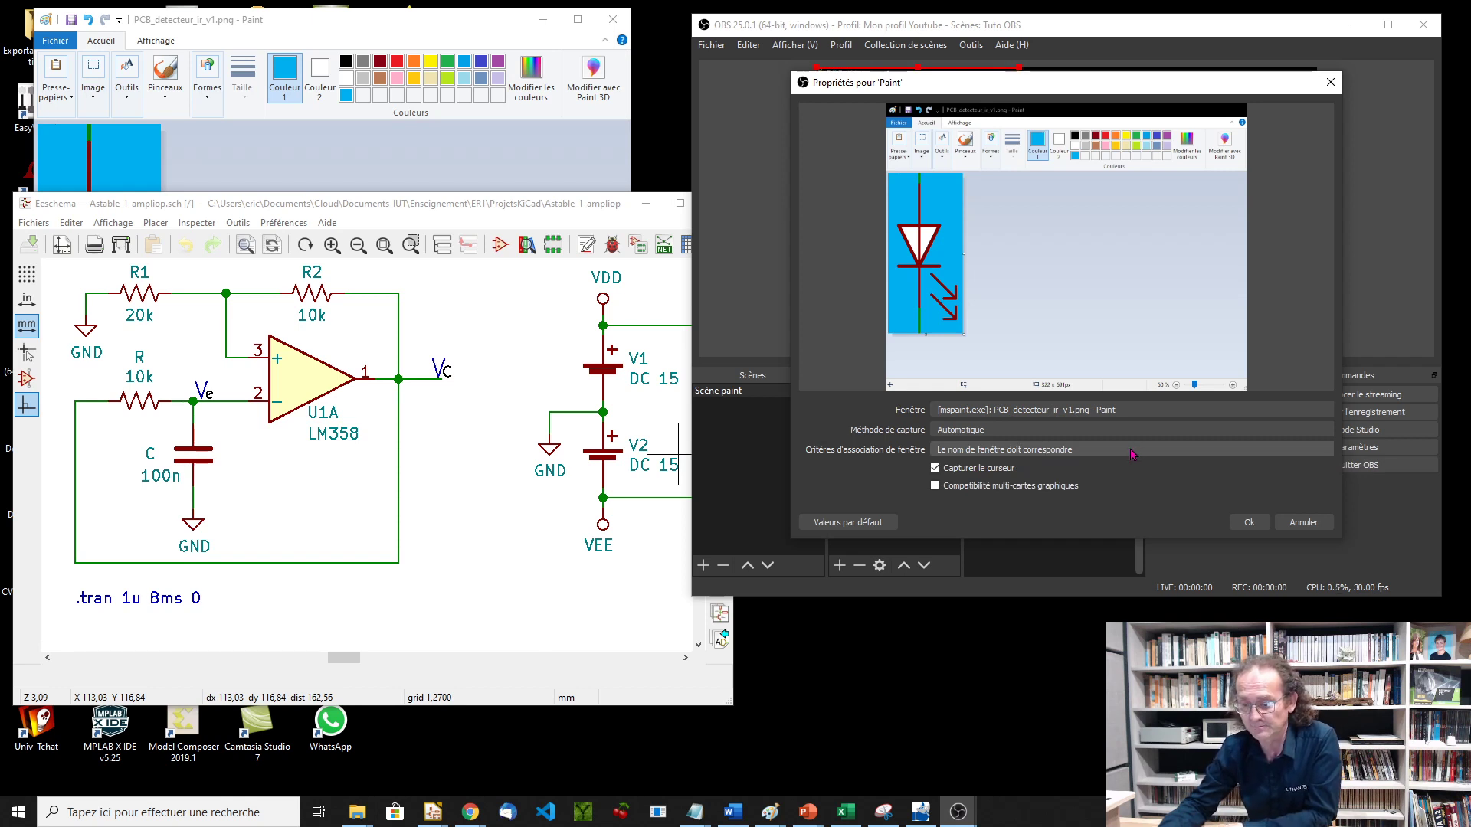
click(1251, 523)
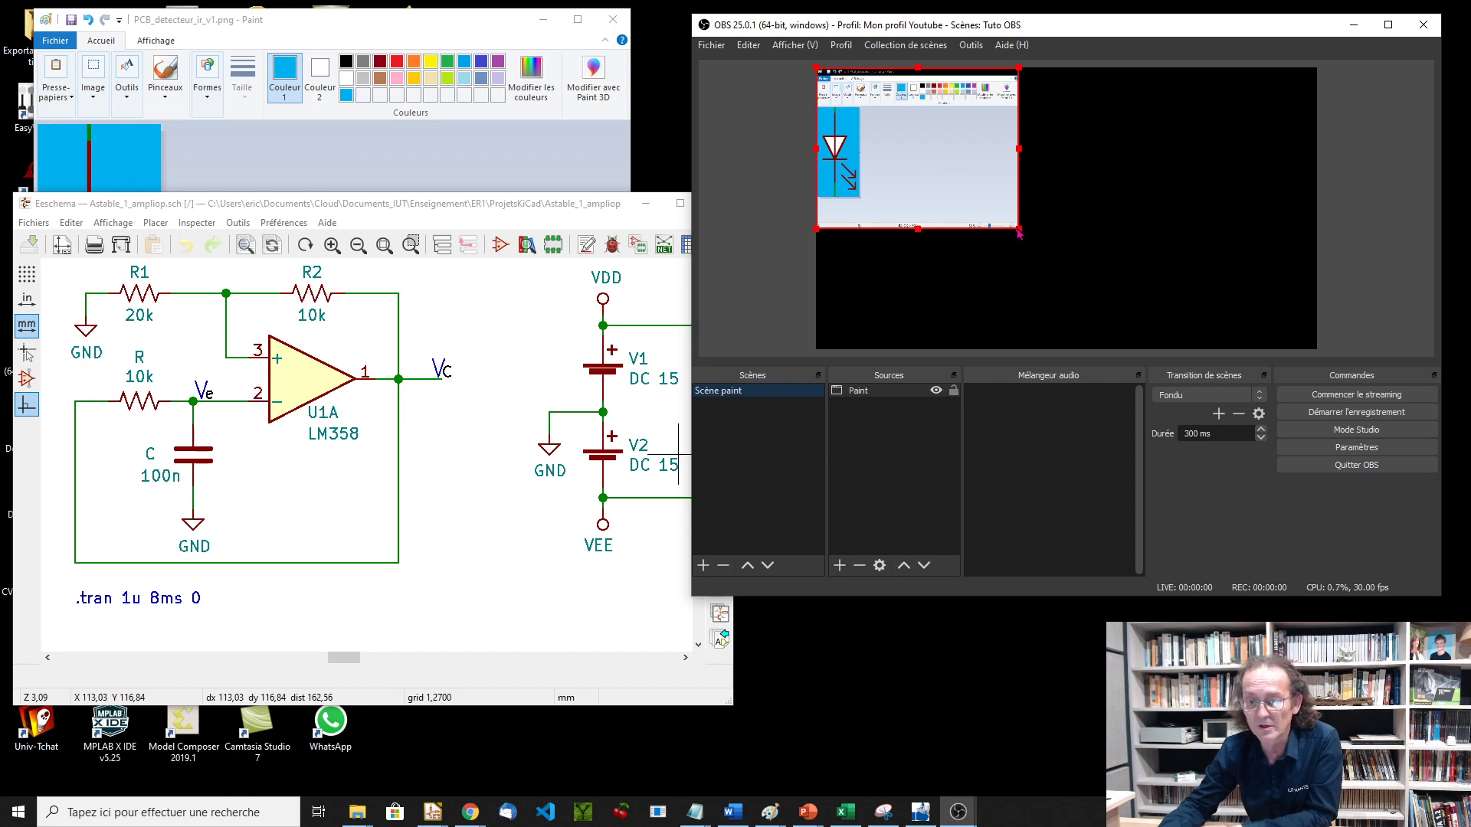
drag(1019, 232, 1109, 311)
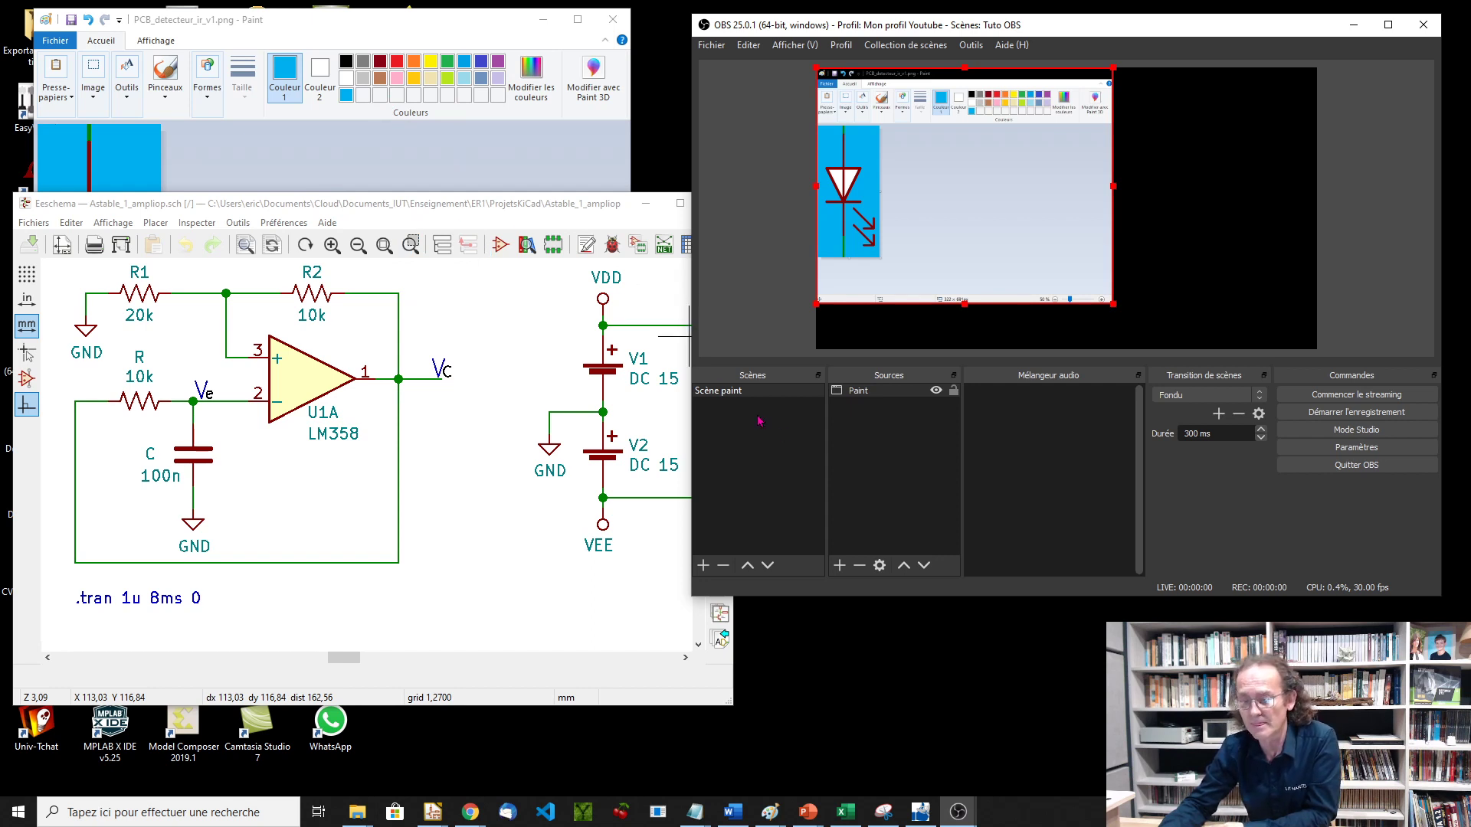
Create a new scene named Scène KiCad
click(703, 565)
text(Scène)
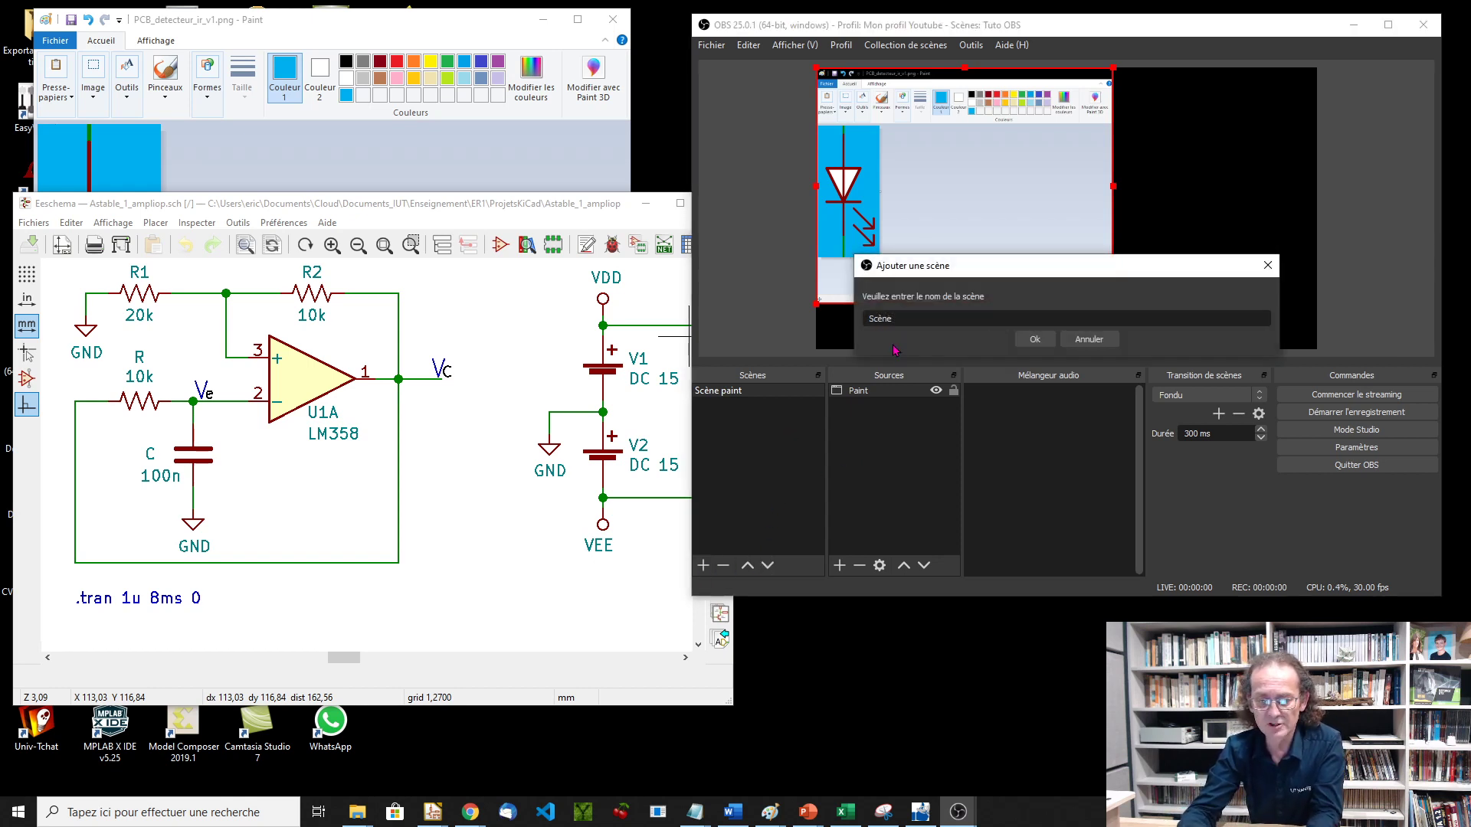
text( KiCad)
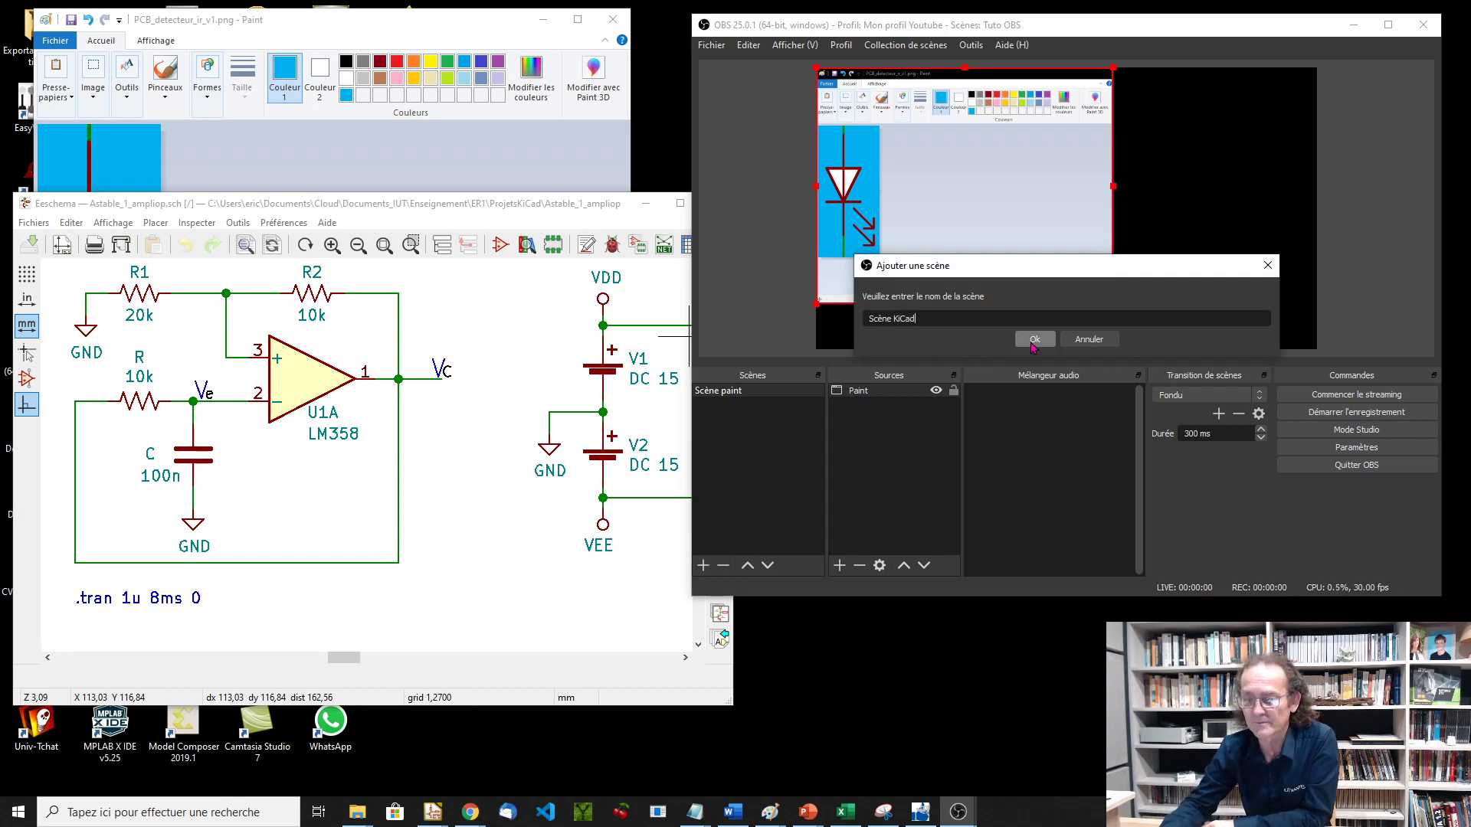
click(1033, 340)
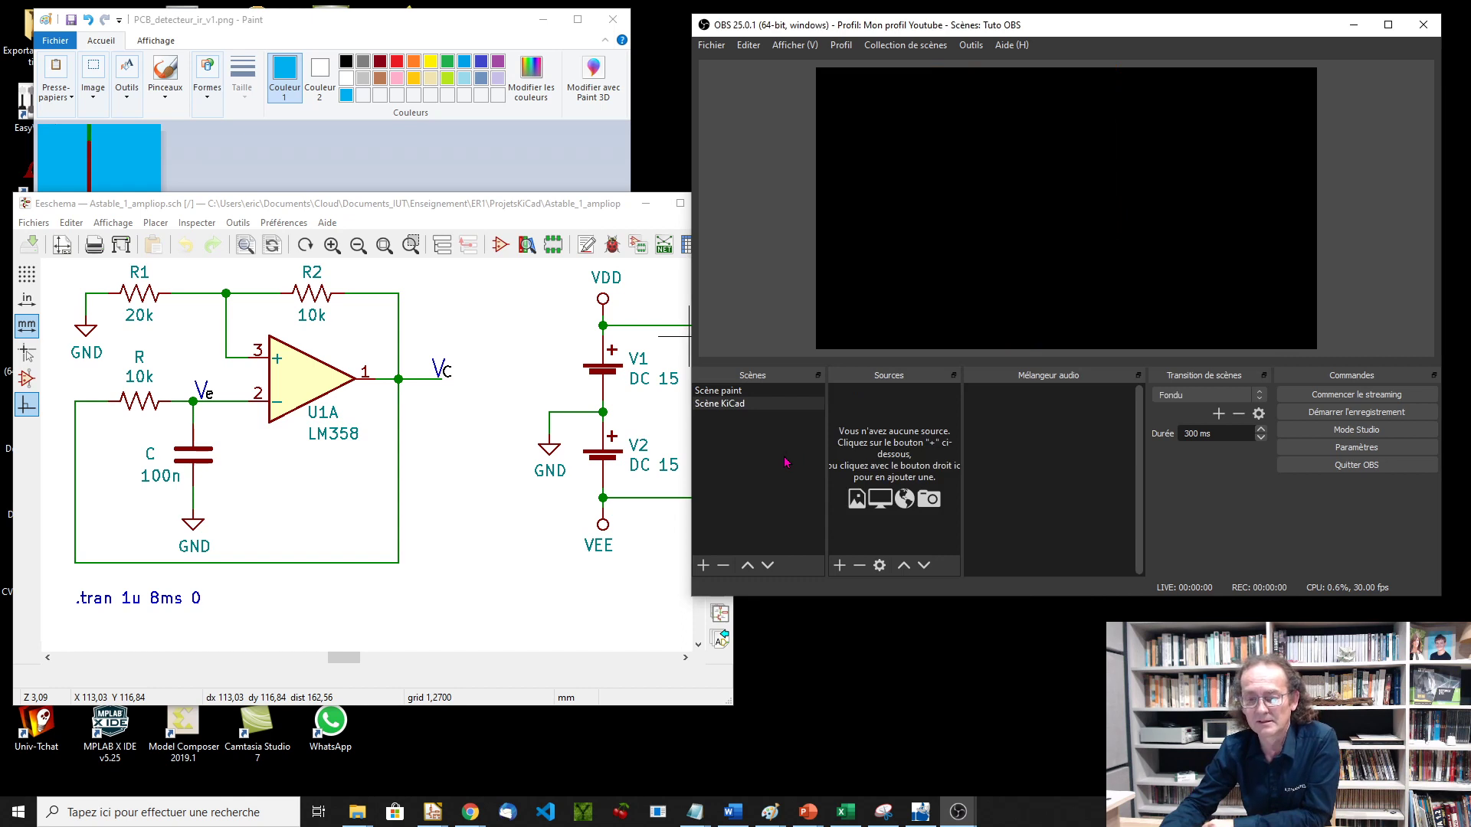
Add a new window capture source named KiCad to the Scène KiCad scene
click(840, 567)
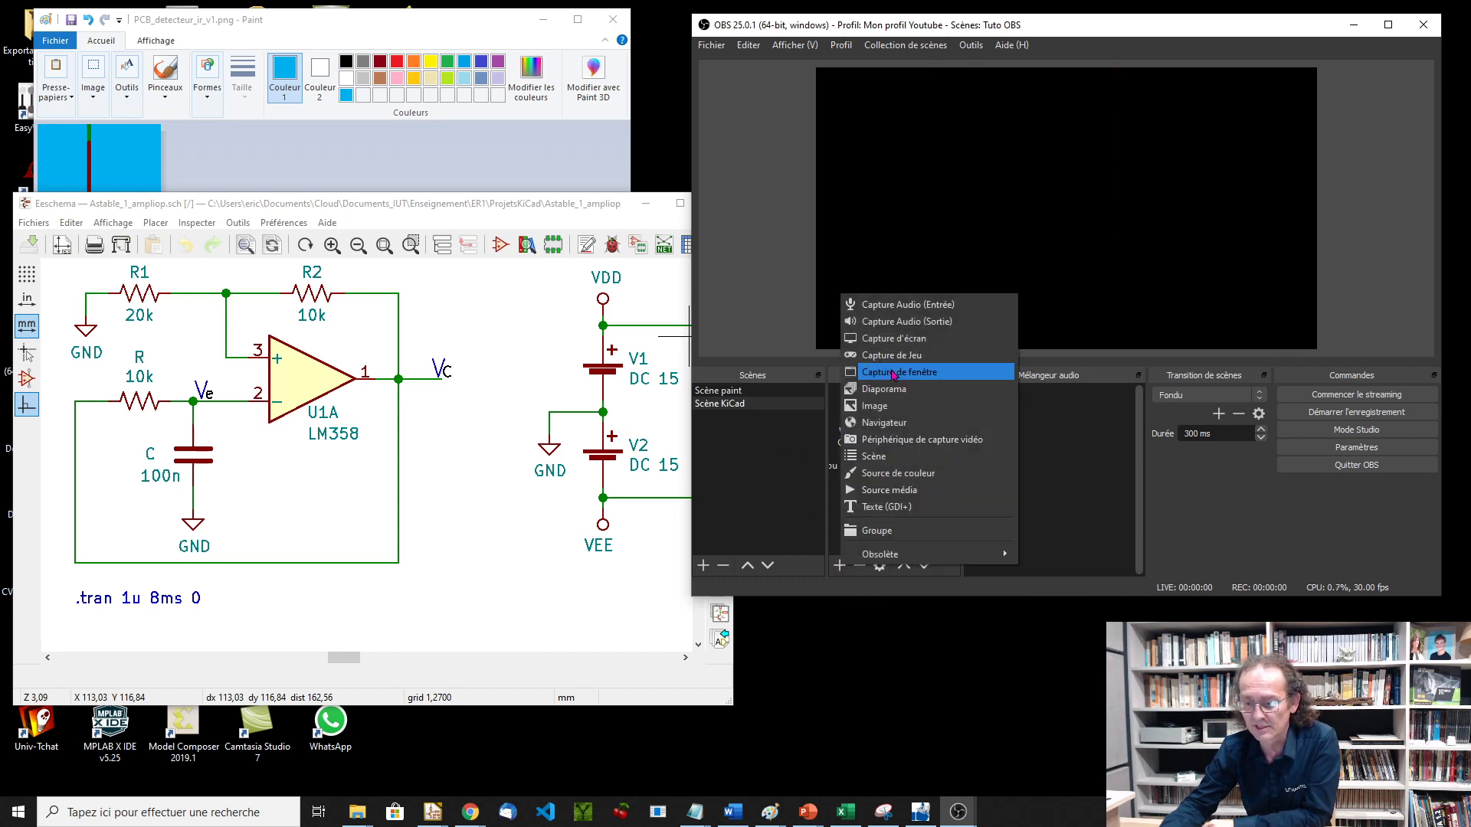
click(887, 373)
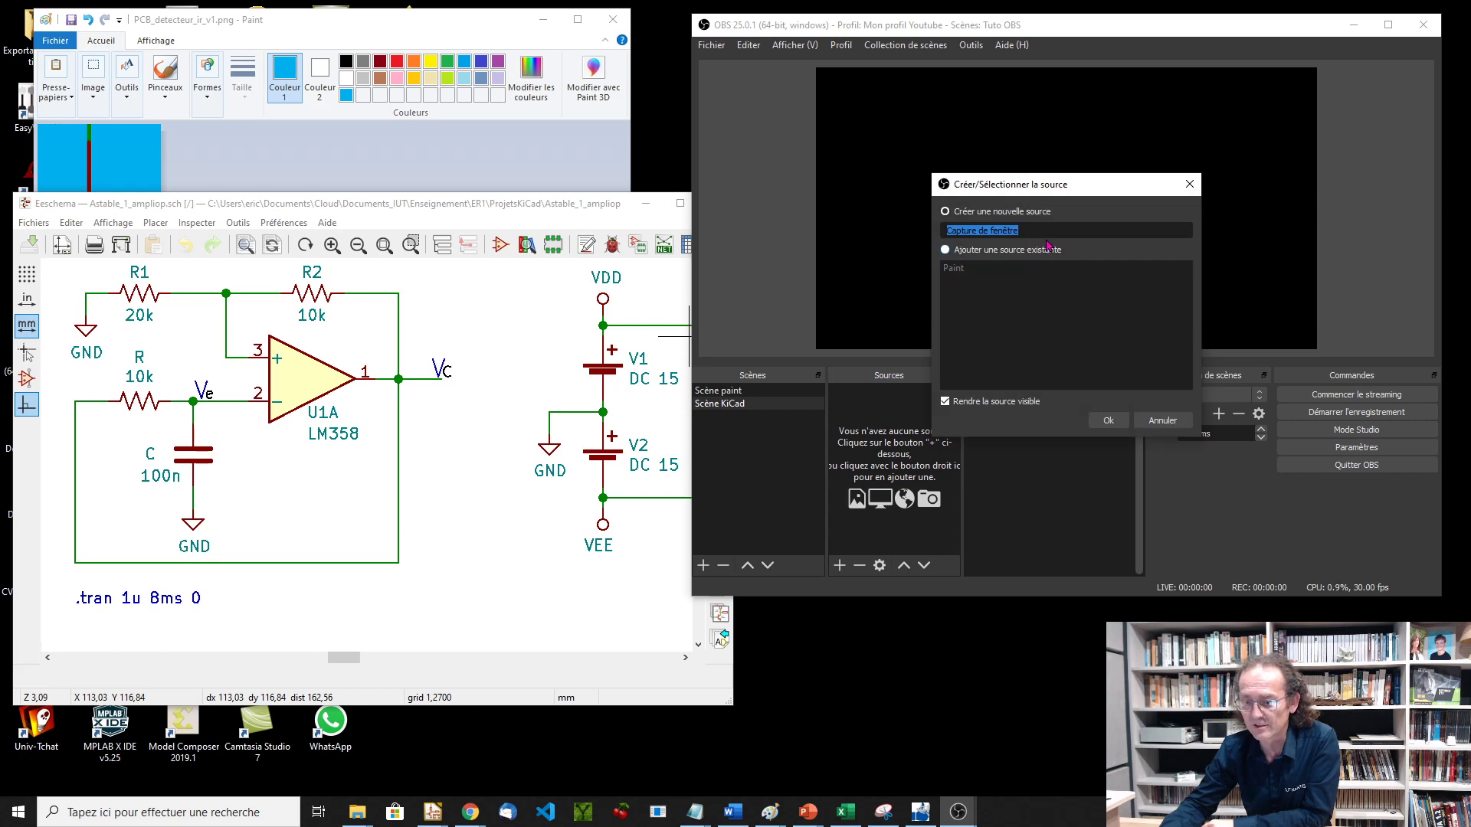
text(KiCad)
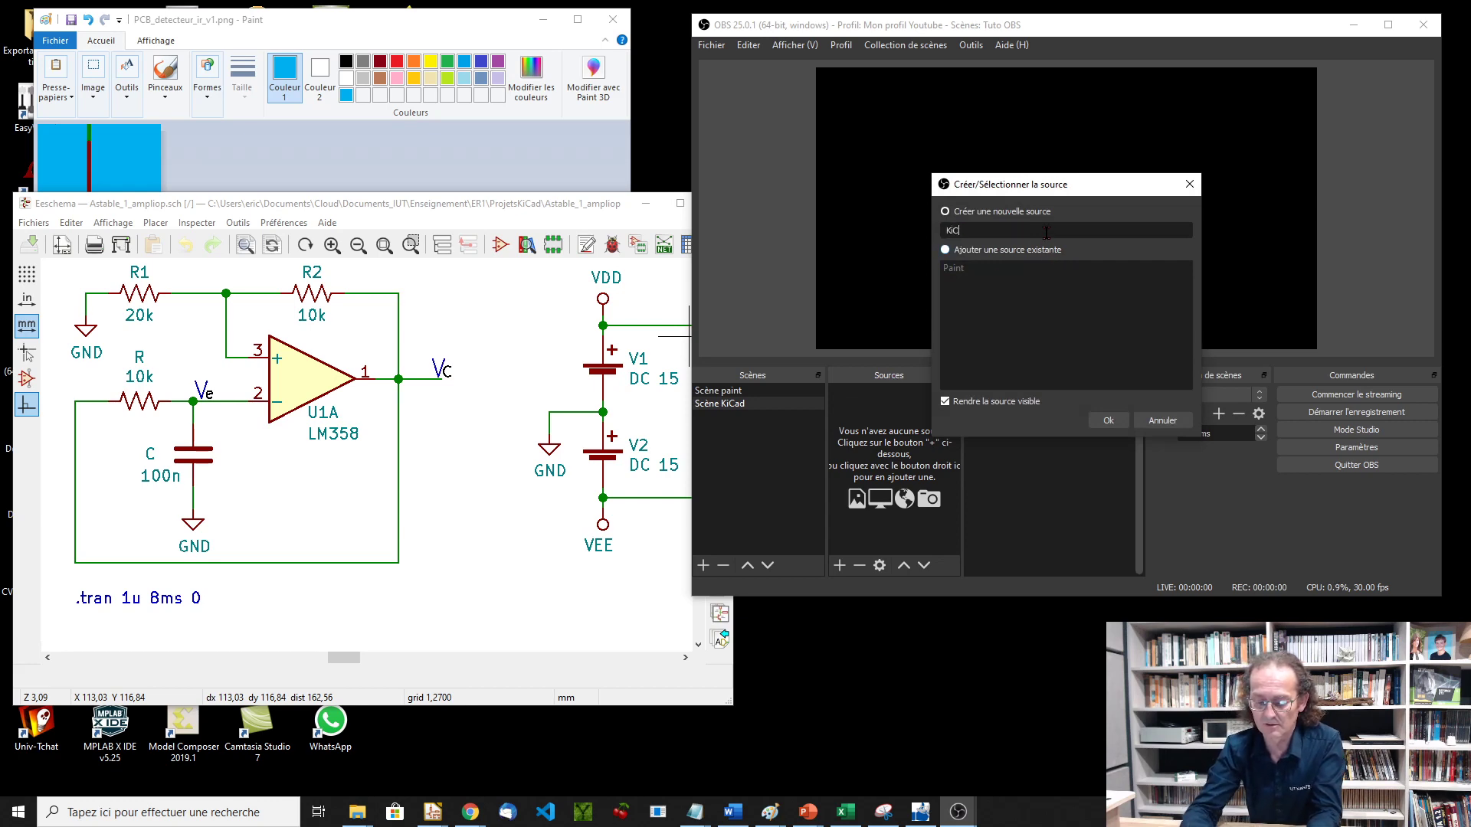
click(1107, 421)
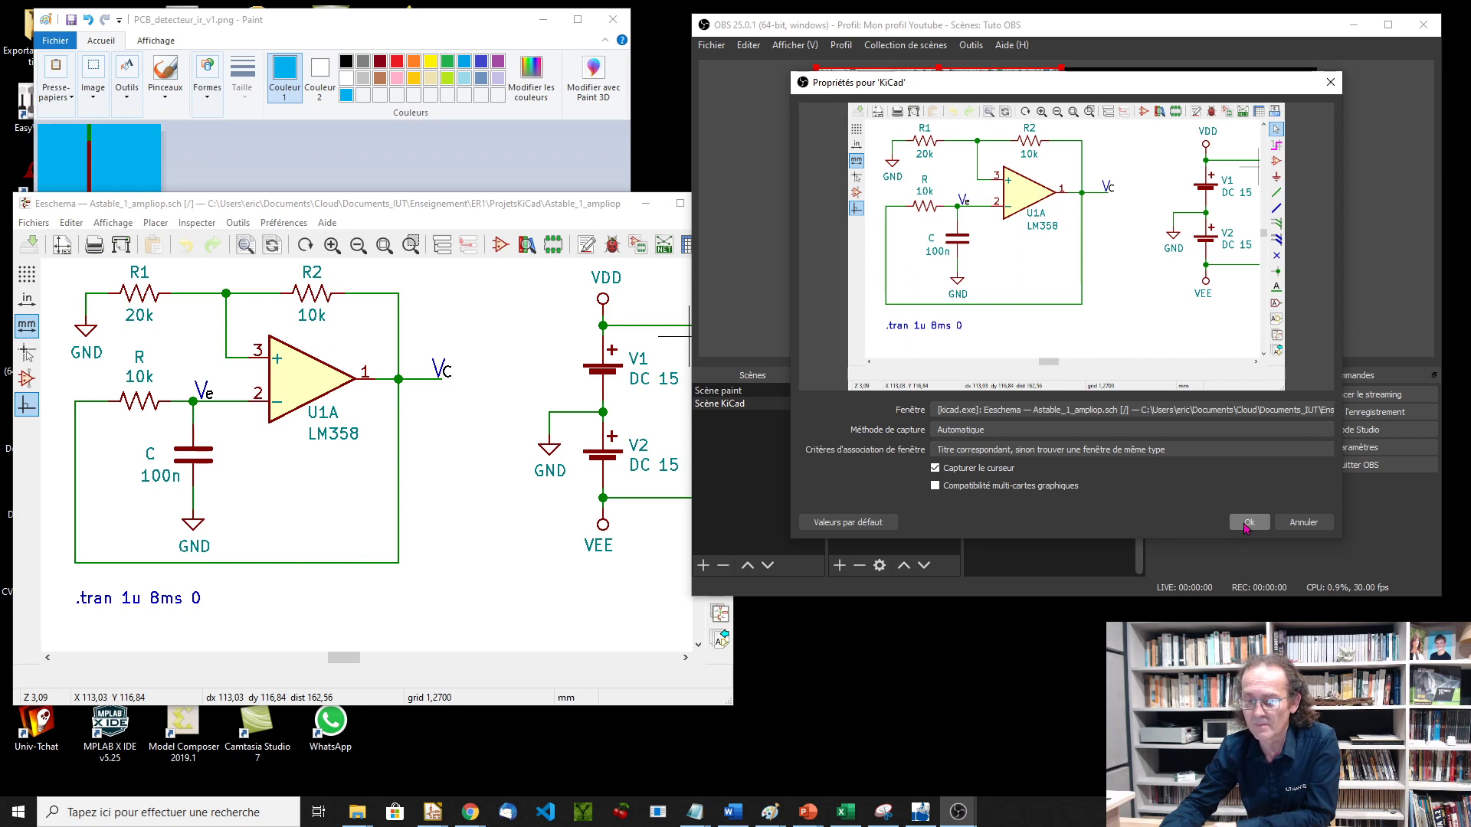
Set the KiCad source's window matching to "Titre correspondant, sinon trouver une fenêtre du même exécutable" and accept its properties
click(1132, 450)
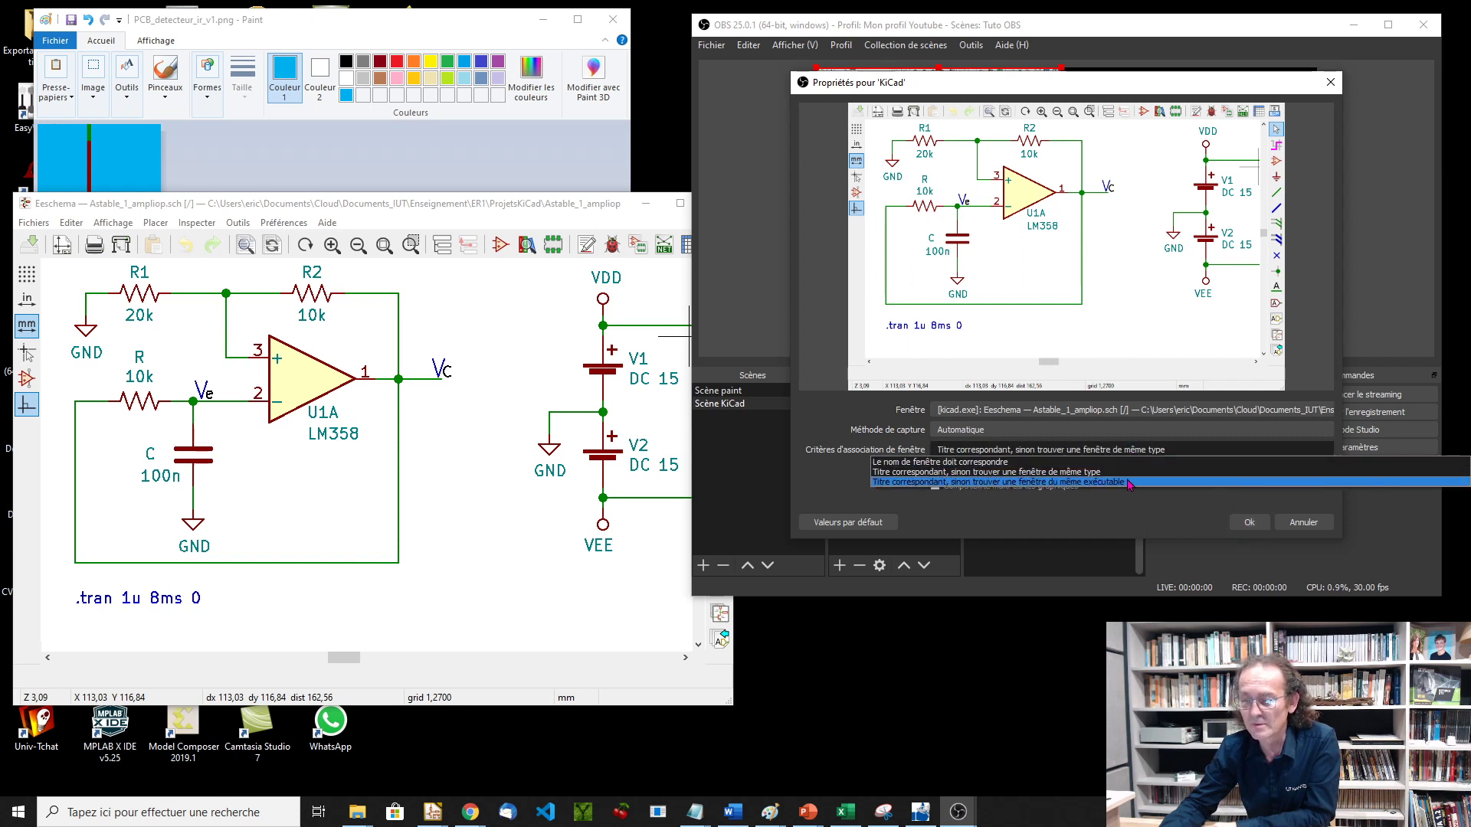
click(1129, 483)
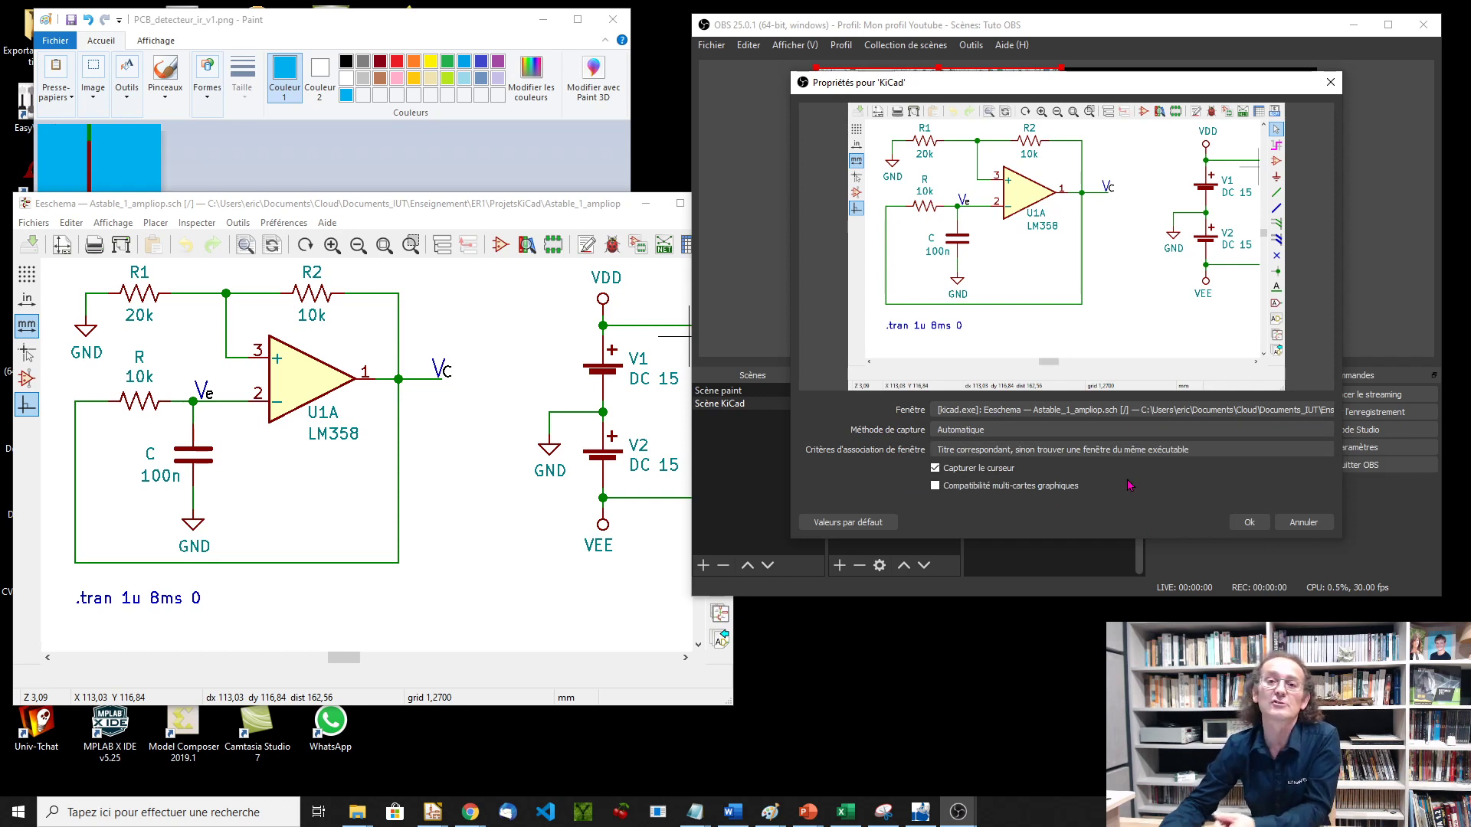
click(1250, 527)
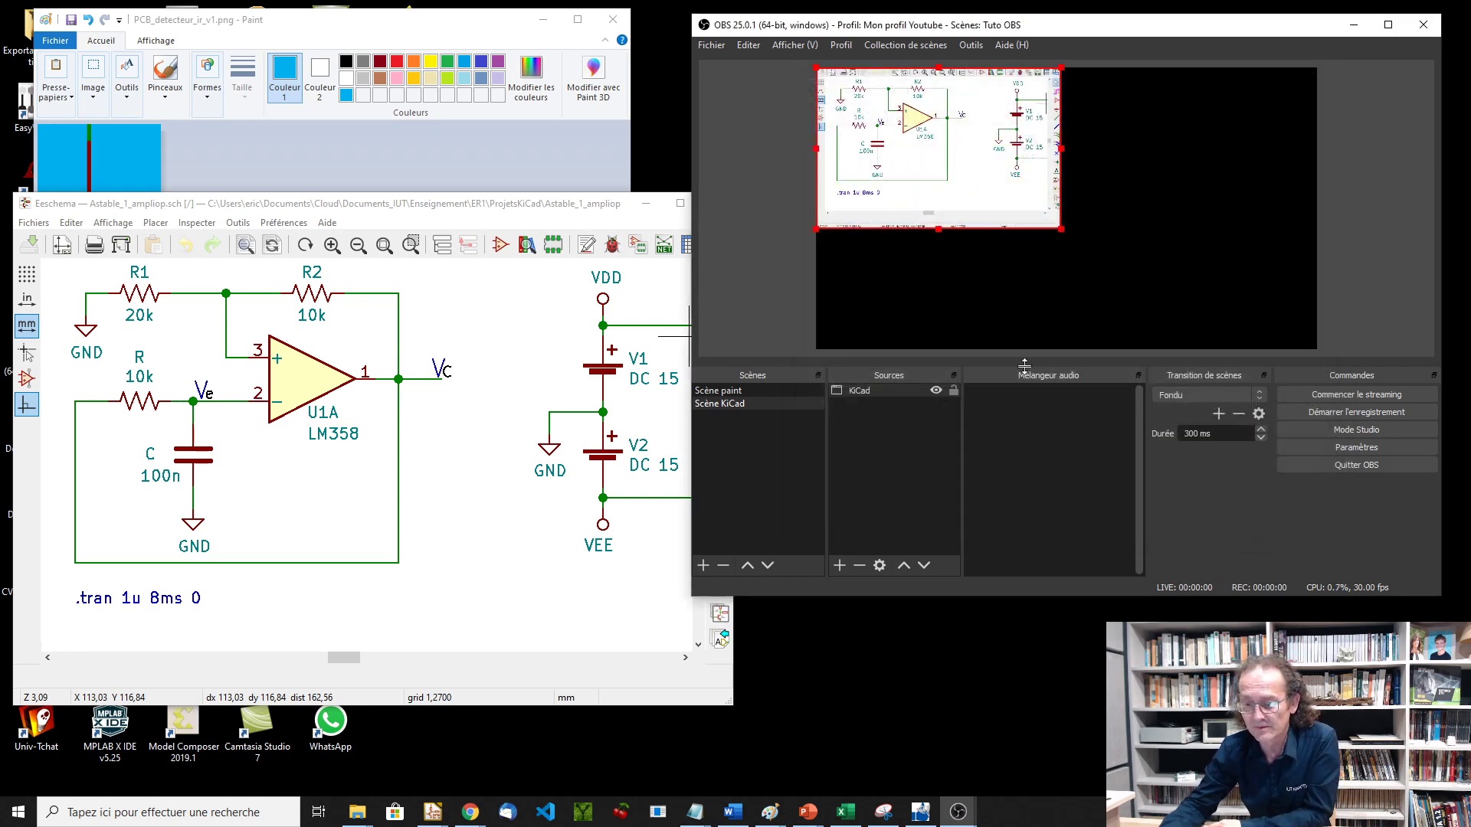
Add a video capture device source named Cam to Scène KiCad, accepting its default webcam properties
click(839, 565)
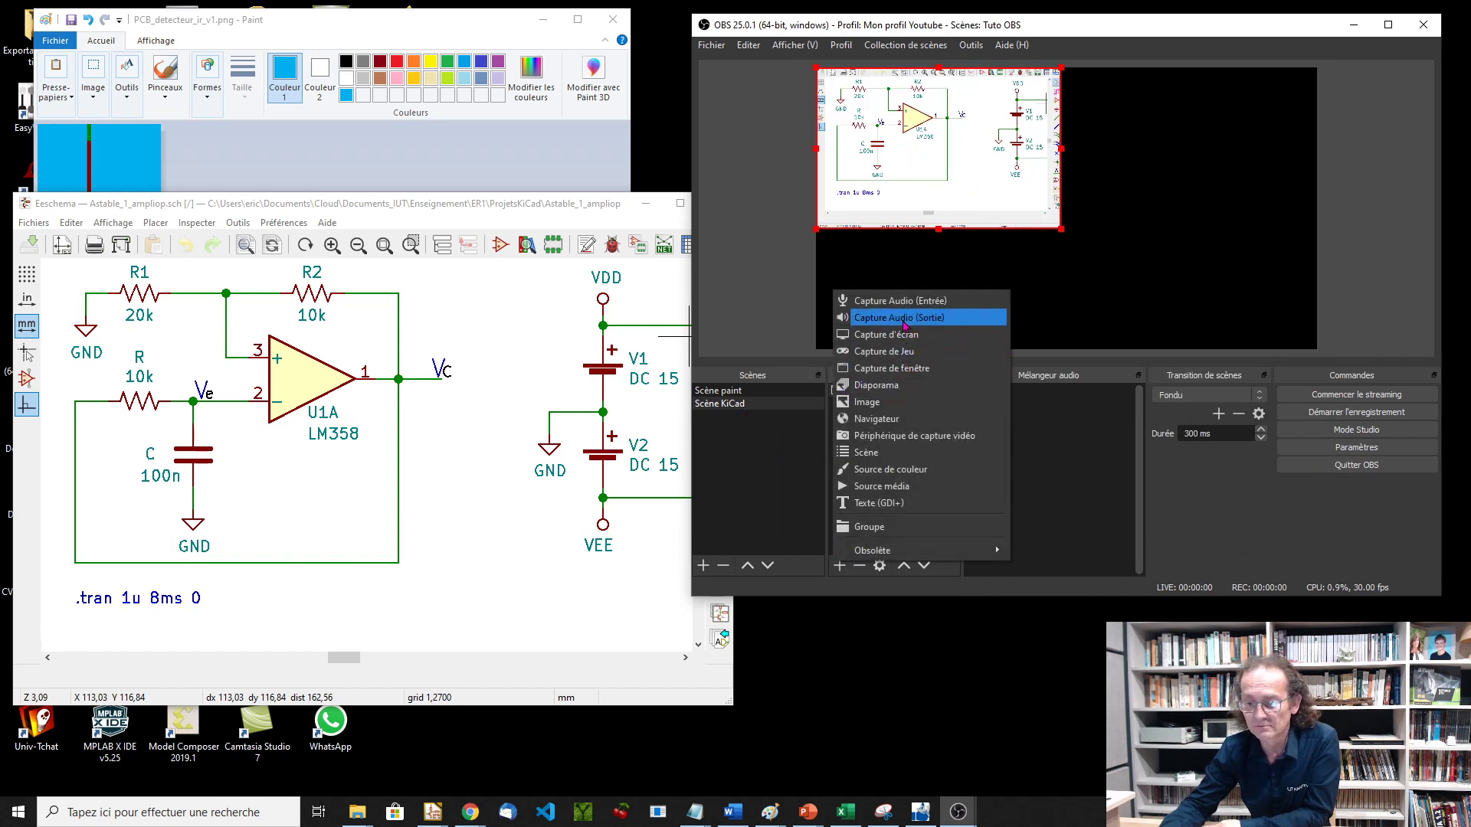
click(906, 438)
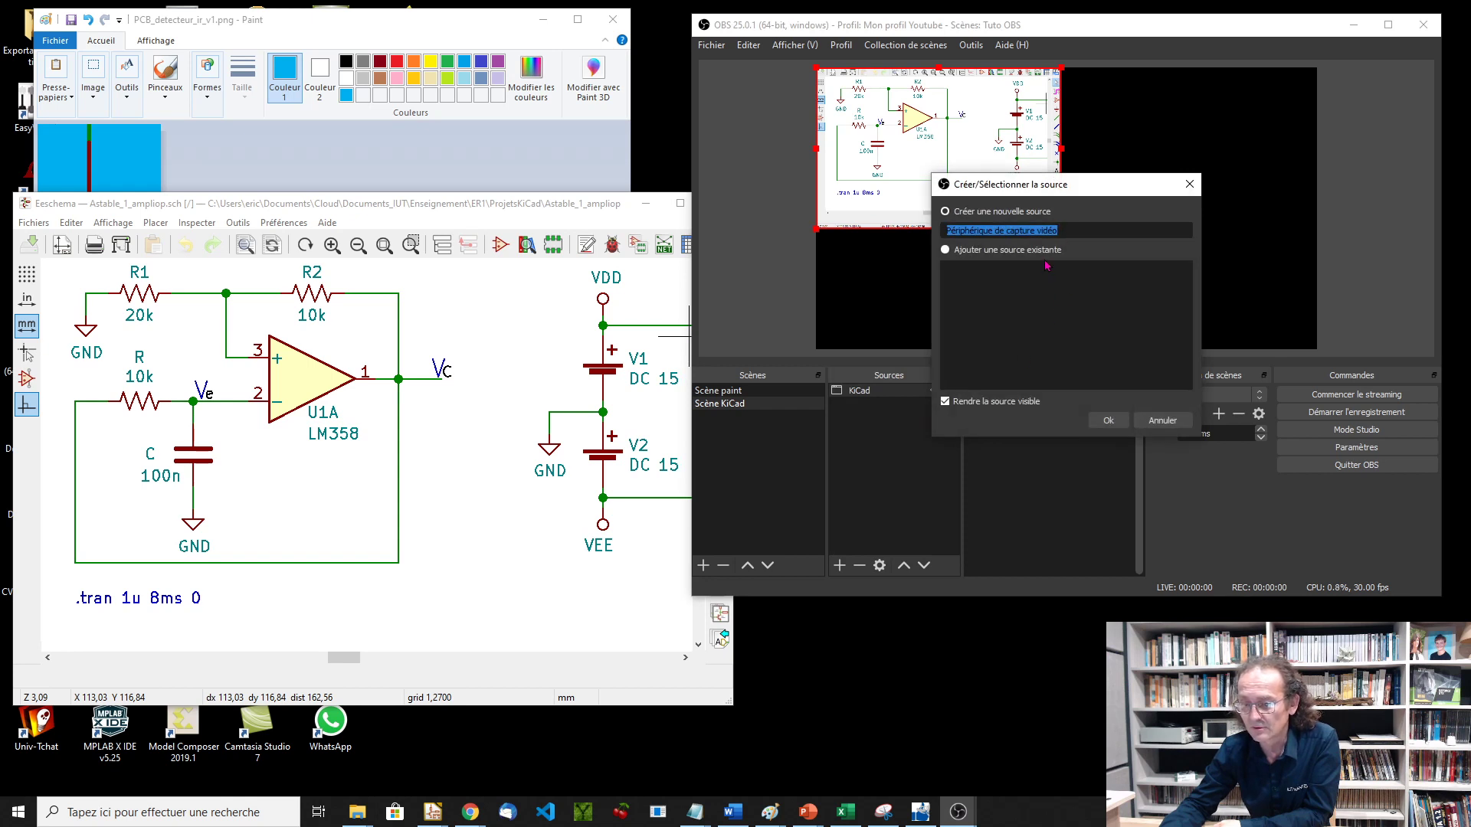
text(Cam)
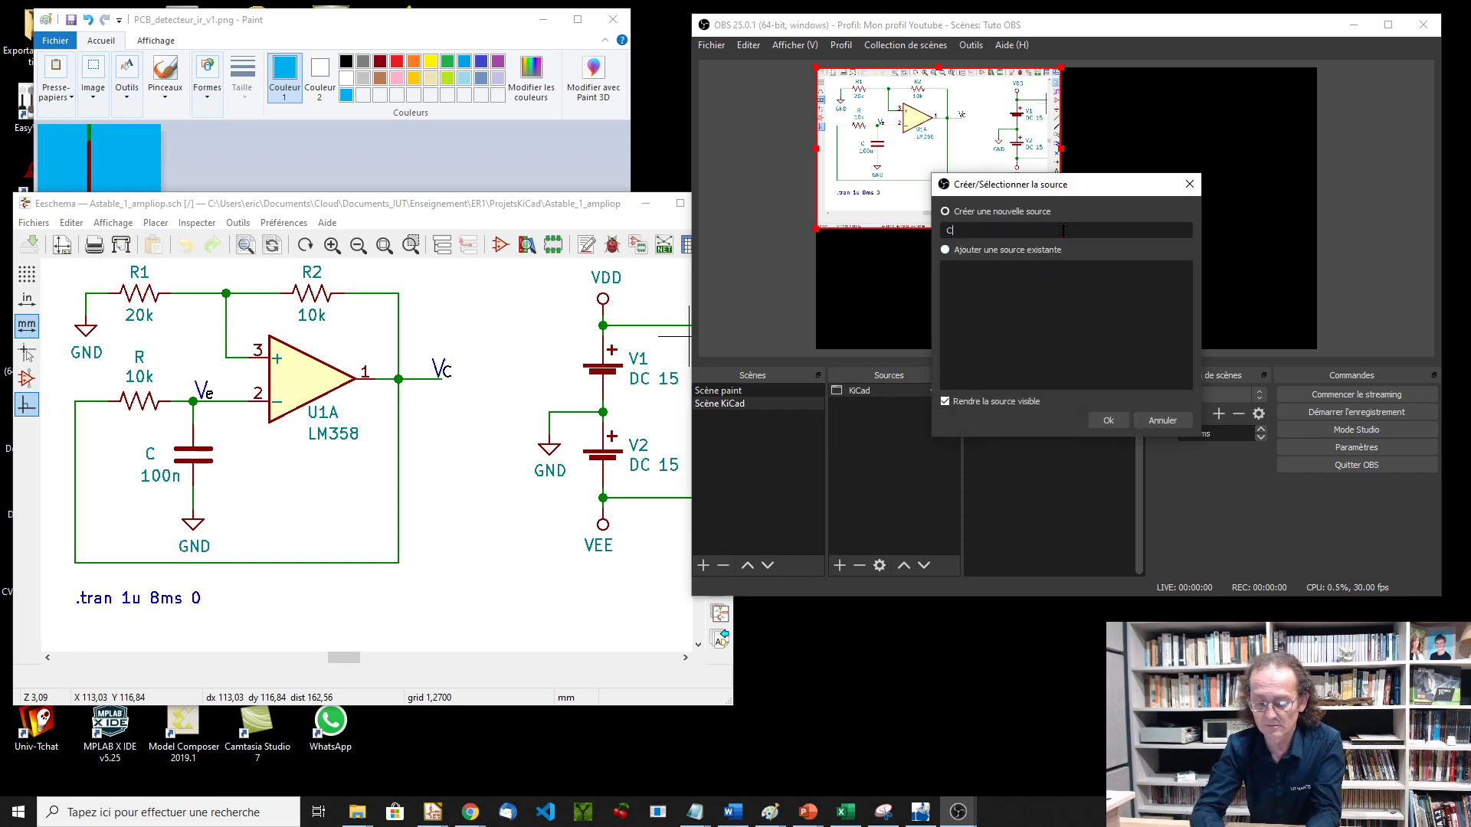
click(1110, 421)
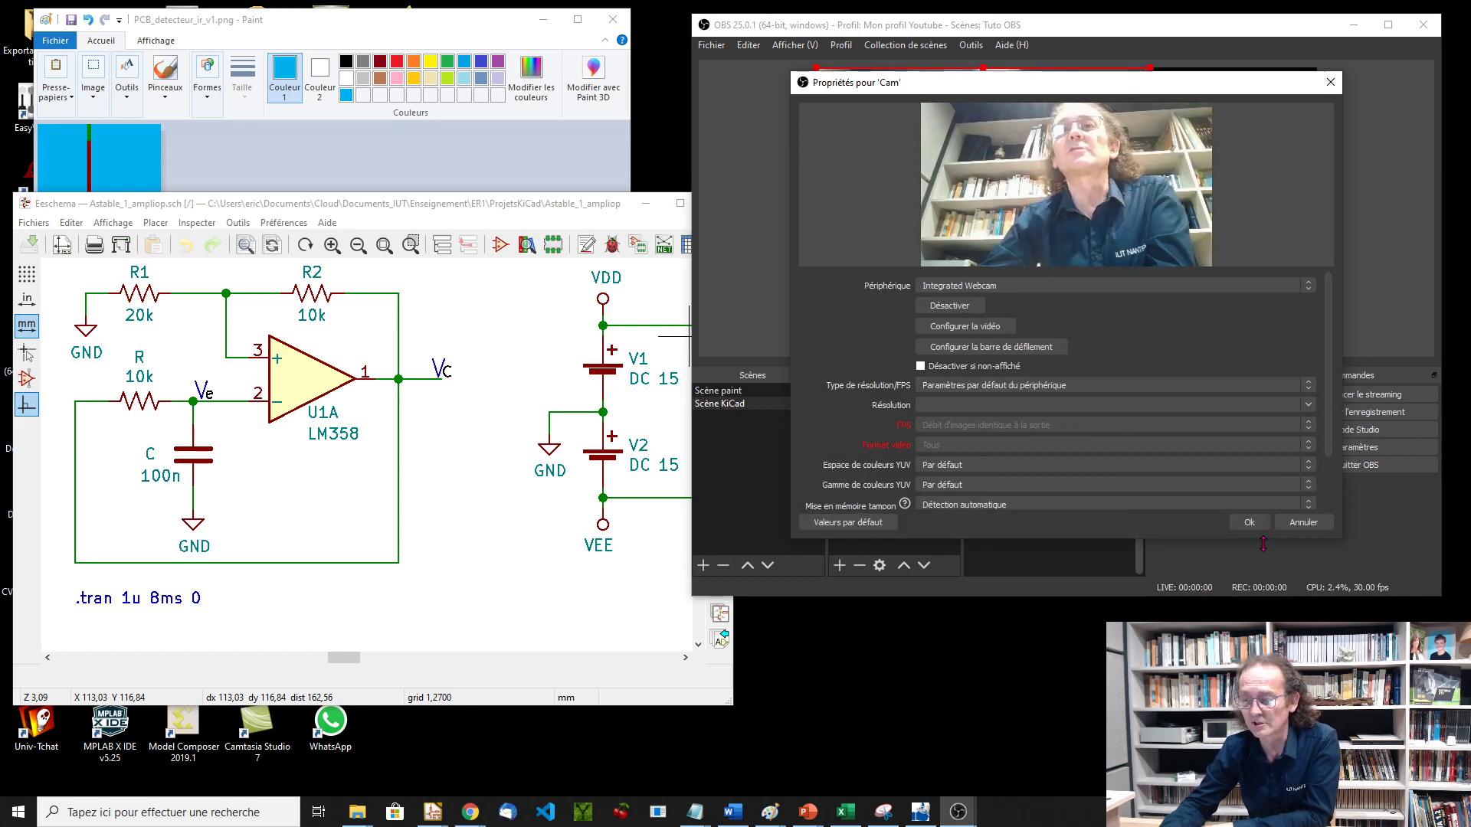
click(1249, 523)
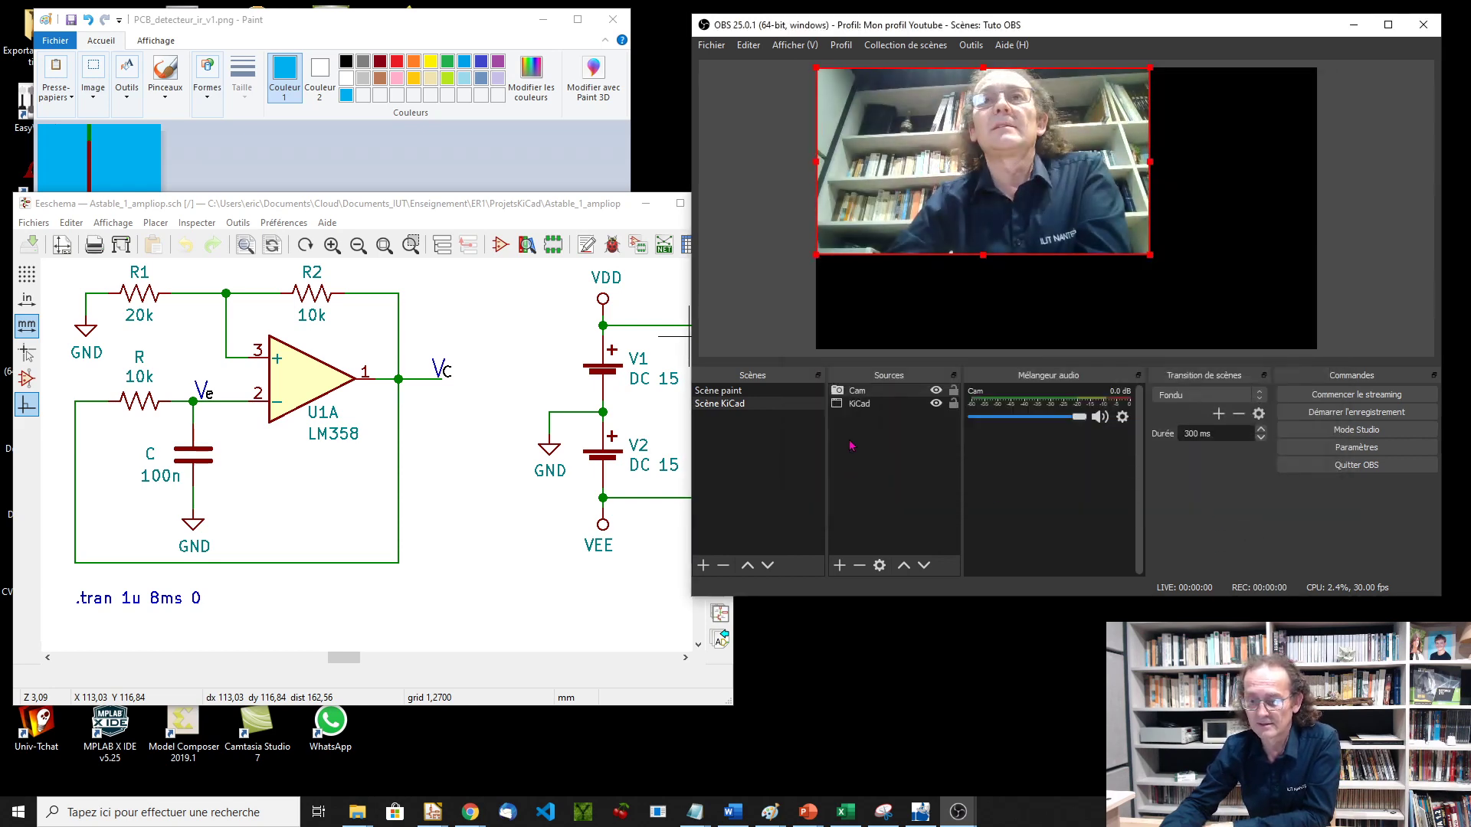
Move and shrink the Cam image to fit beside the KiCad capture, and check Scène paint before returning to Scène KiCad
drag(932, 255, 1278, 234)
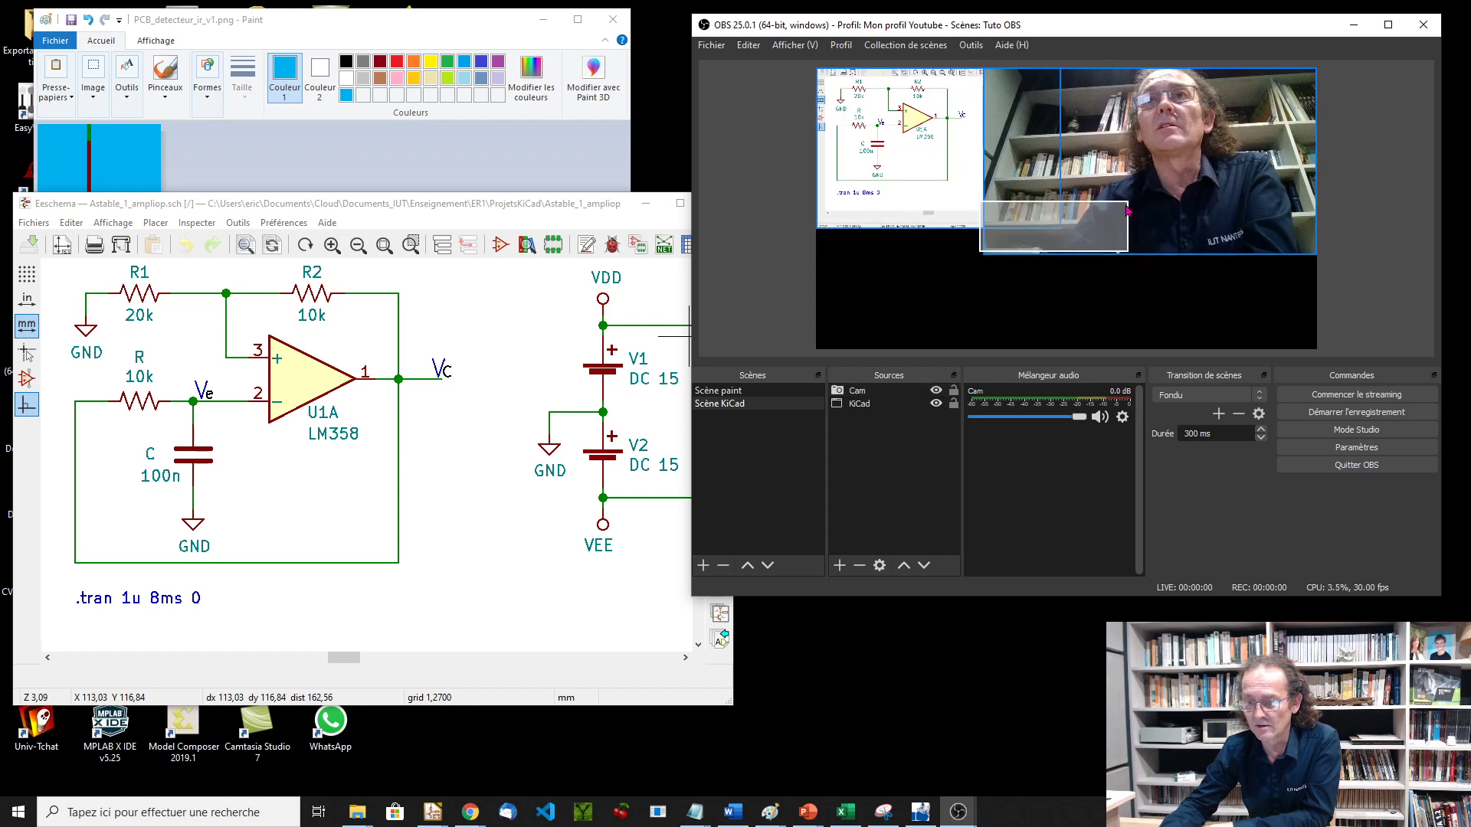
drag(984, 257, 1066, 211)
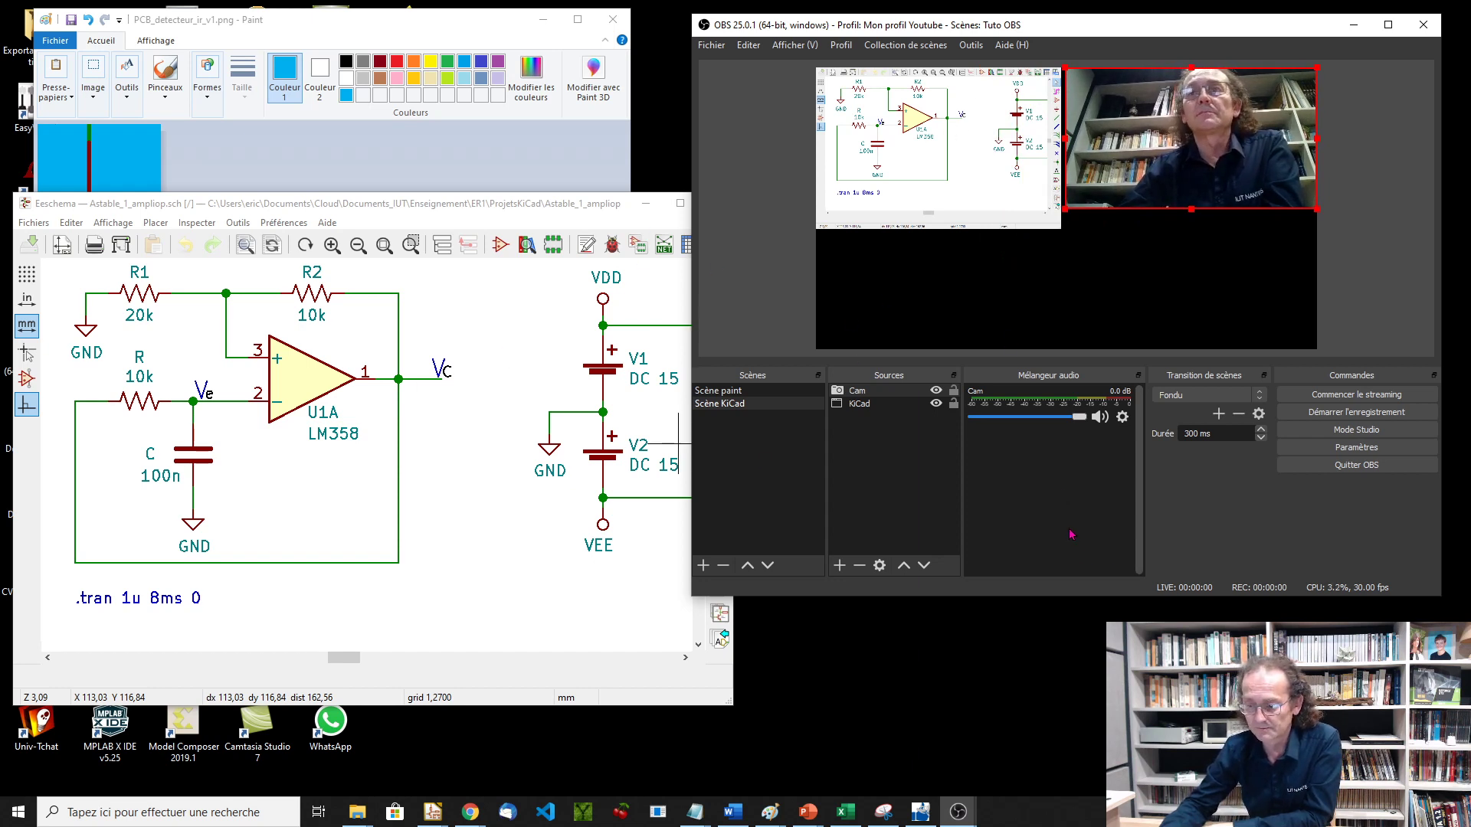
click(750, 392)
click(749, 406)
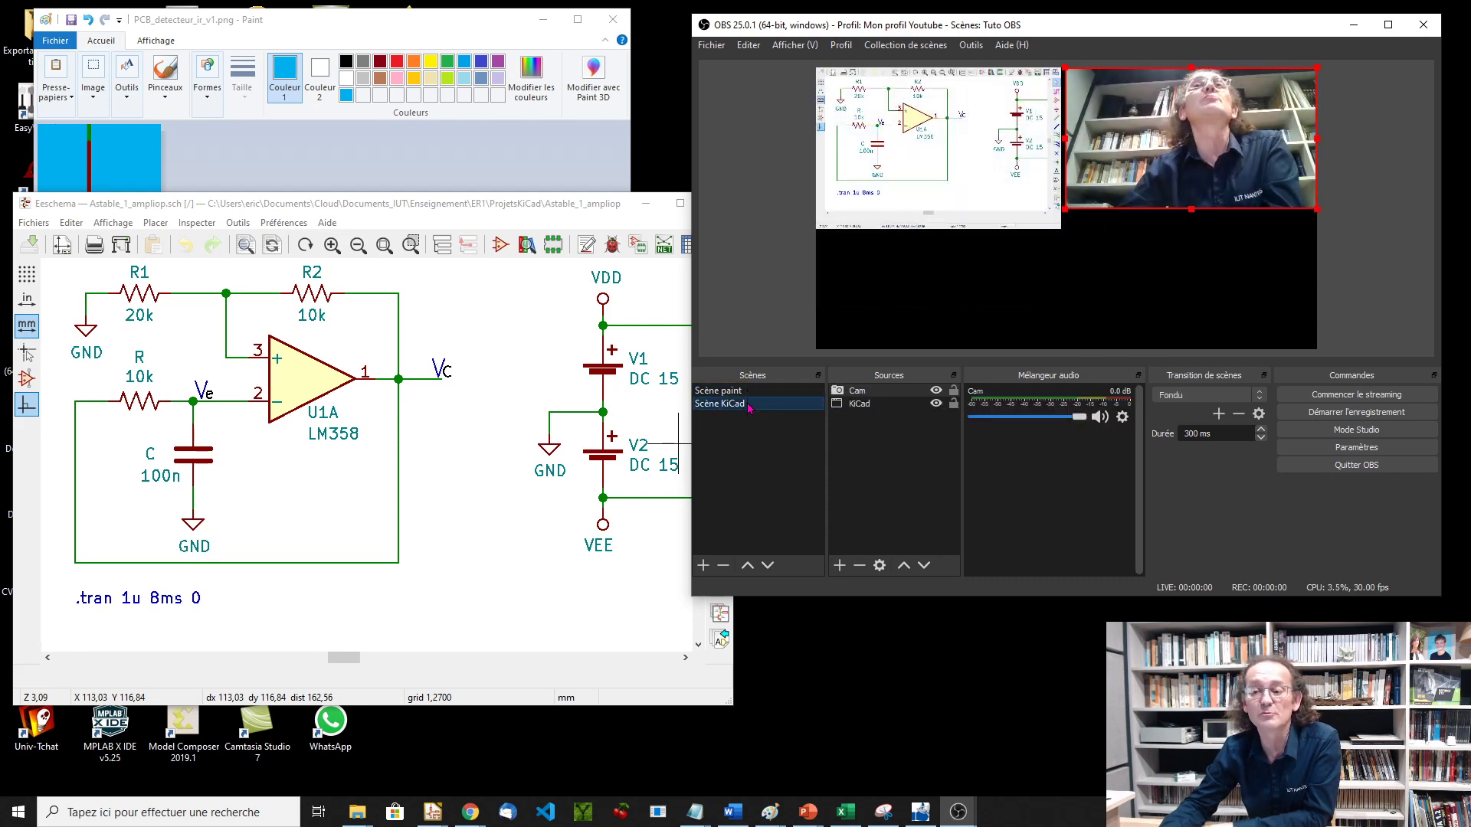
Open the automatic scene selector and apply the rule linking the PCB_detecteur_ir_v1.png - Paint window to Scène paint
click(977, 50)
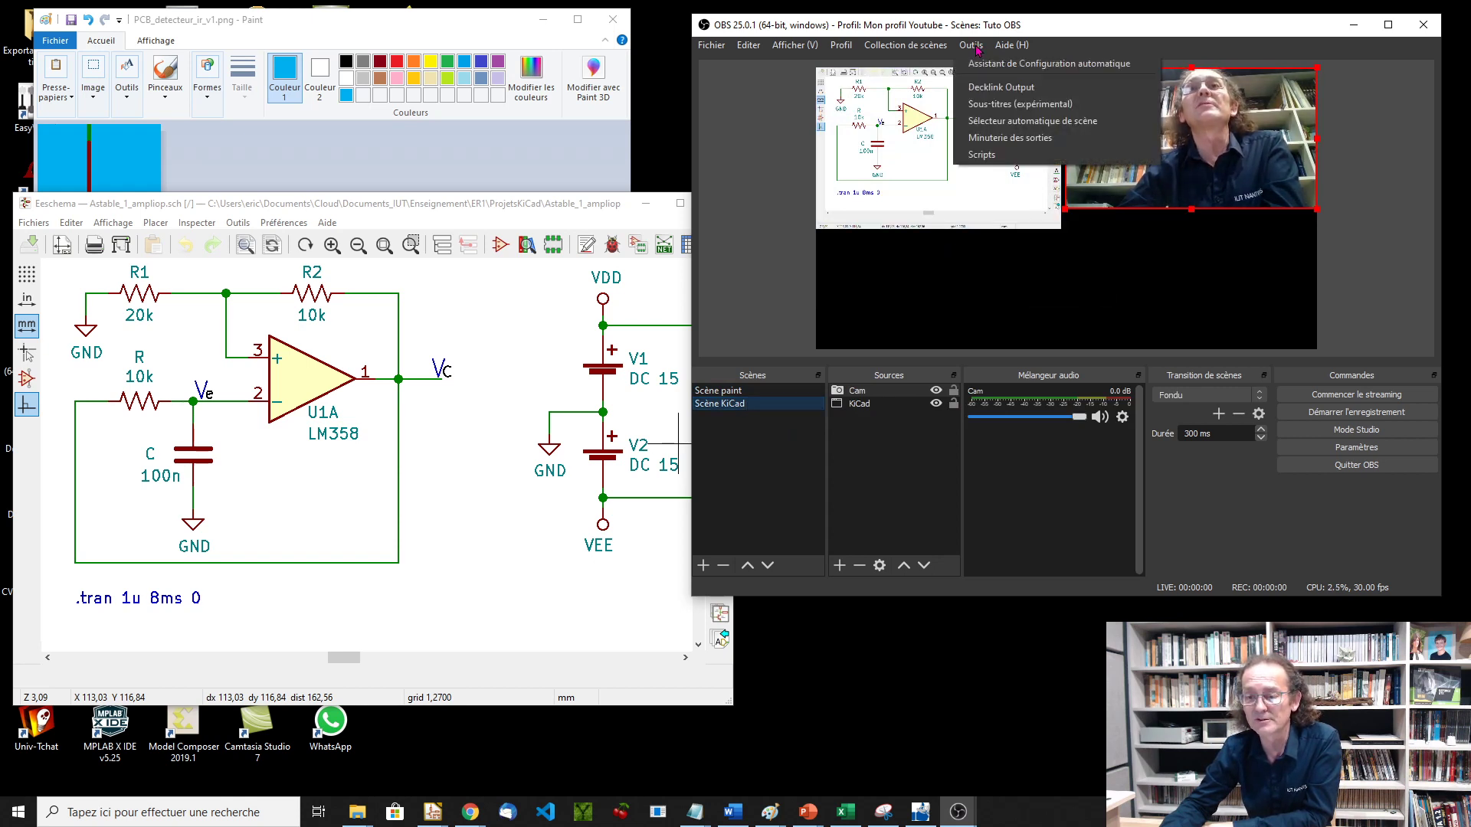
click(1004, 126)
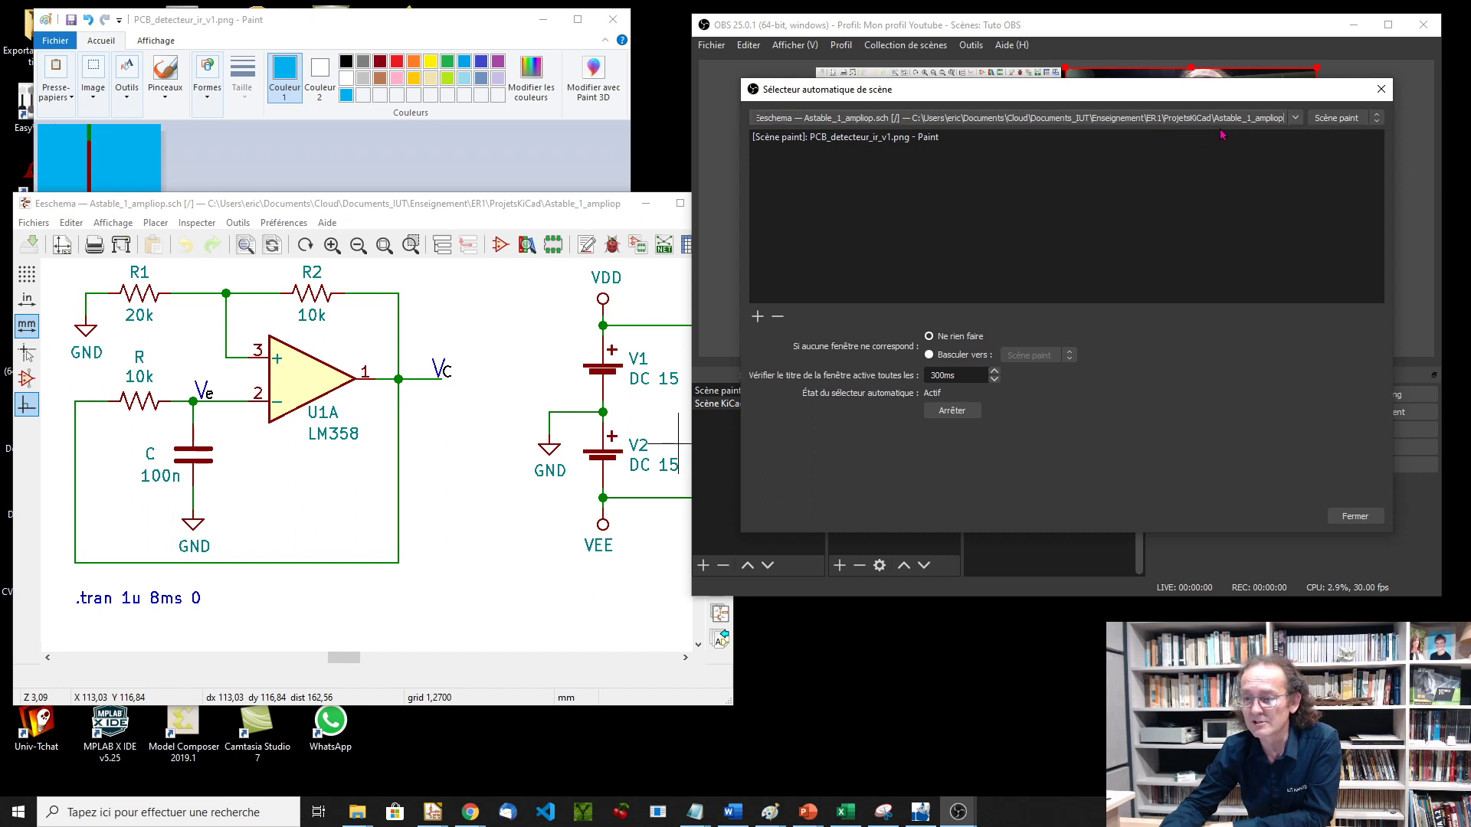
click(1295, 119)
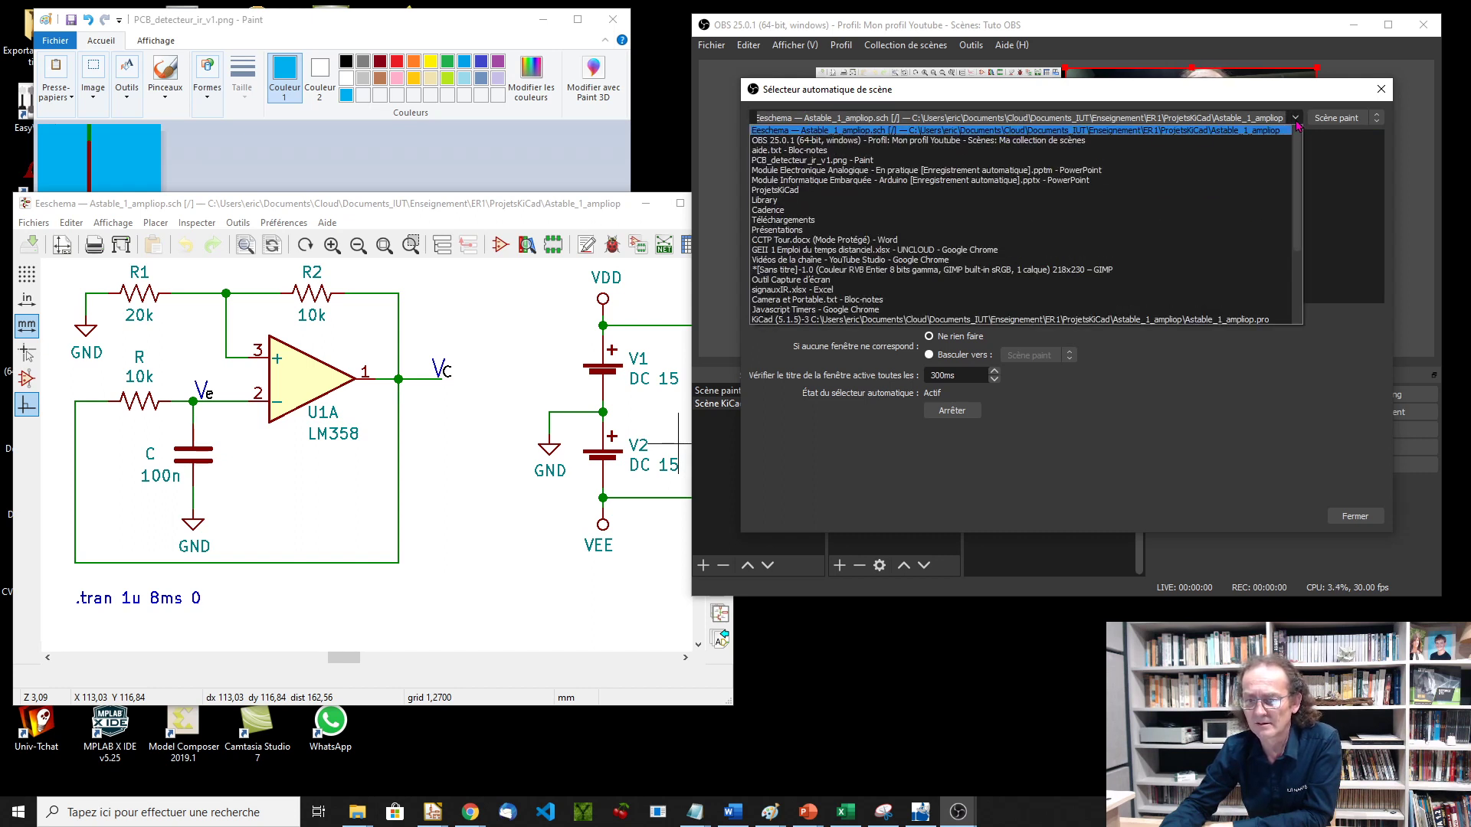
click(1299, 120)
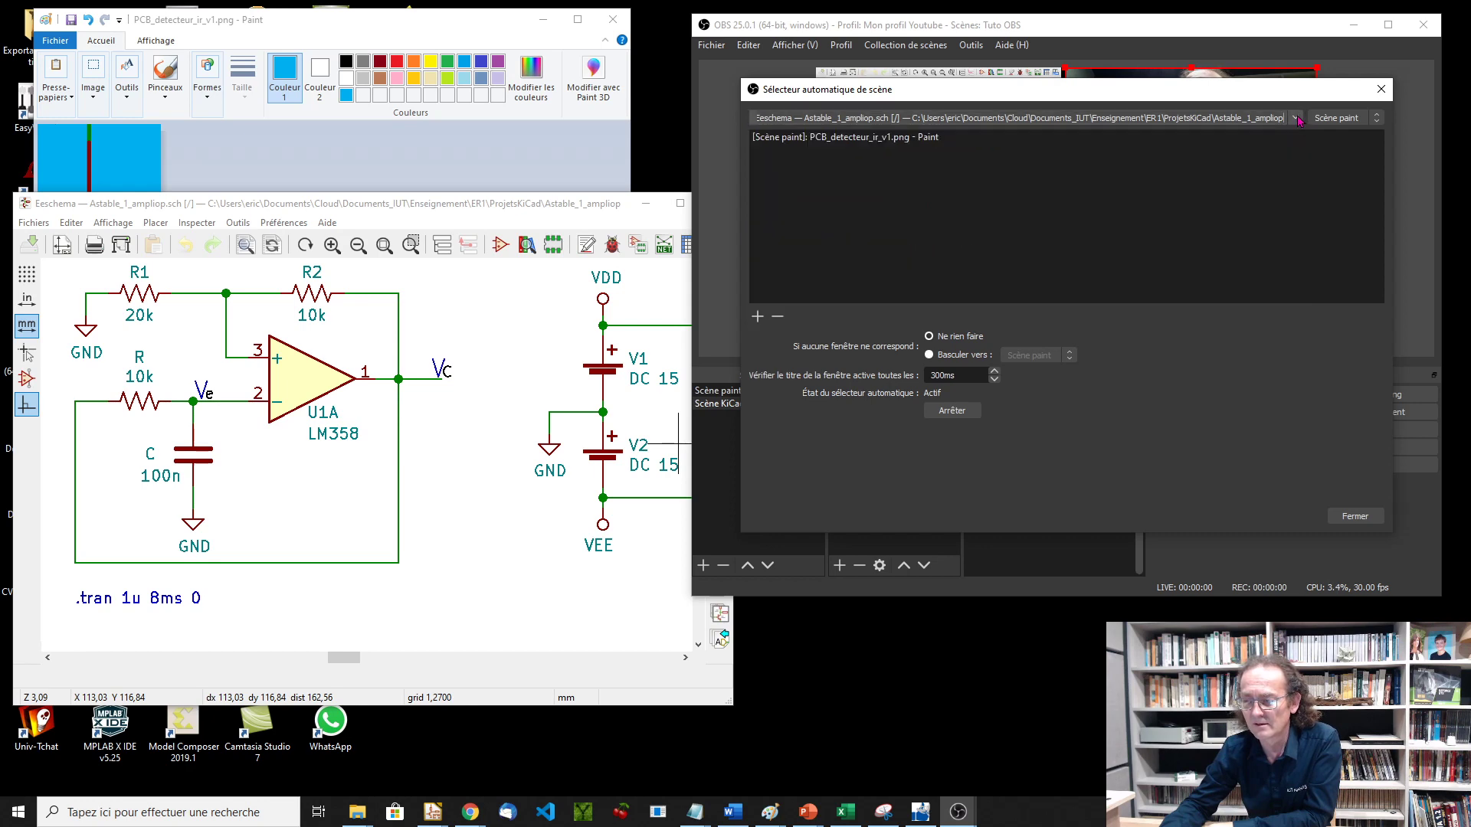
click(1299, 120)
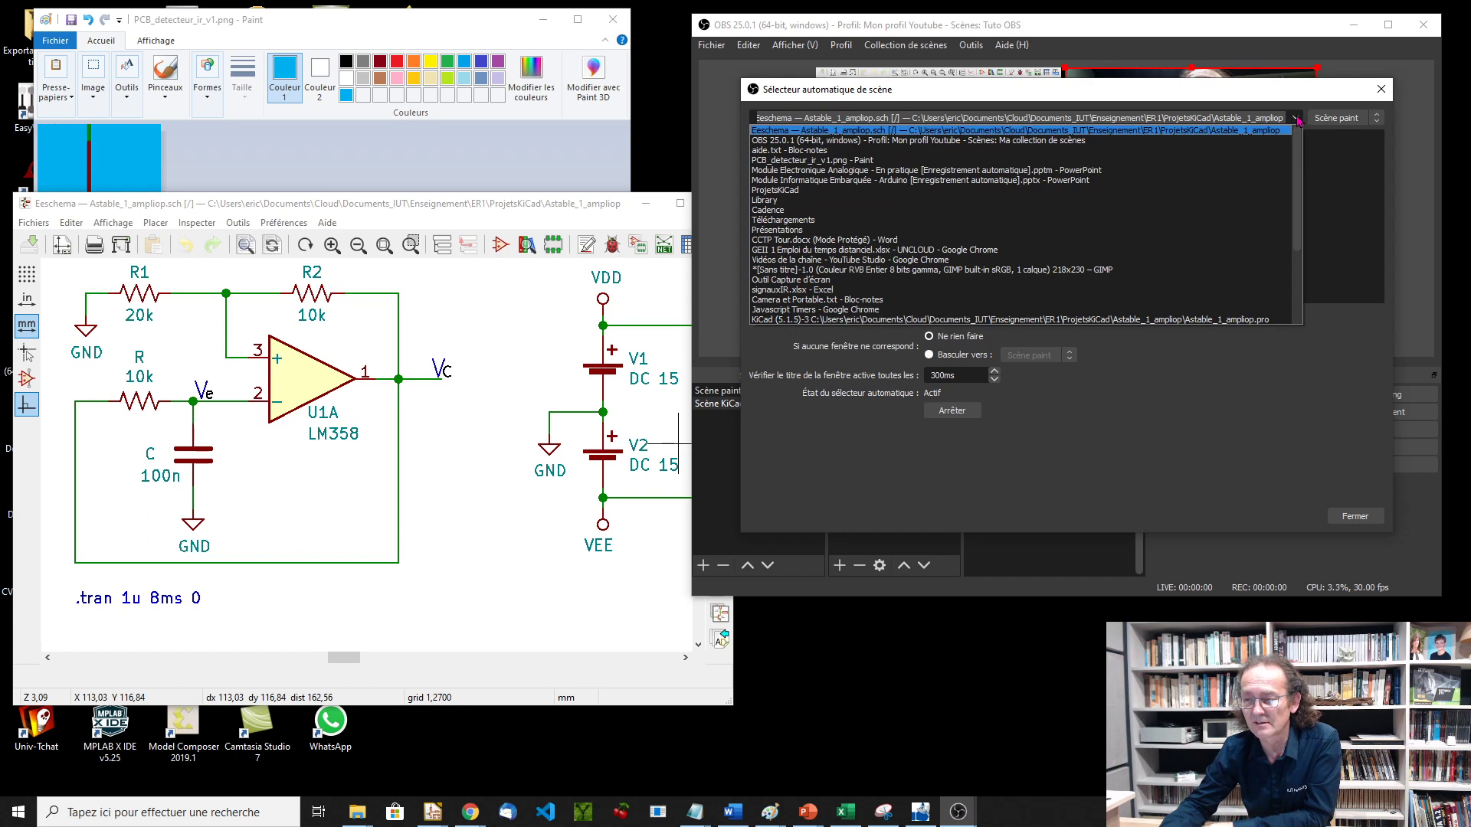
click(1299, 120)
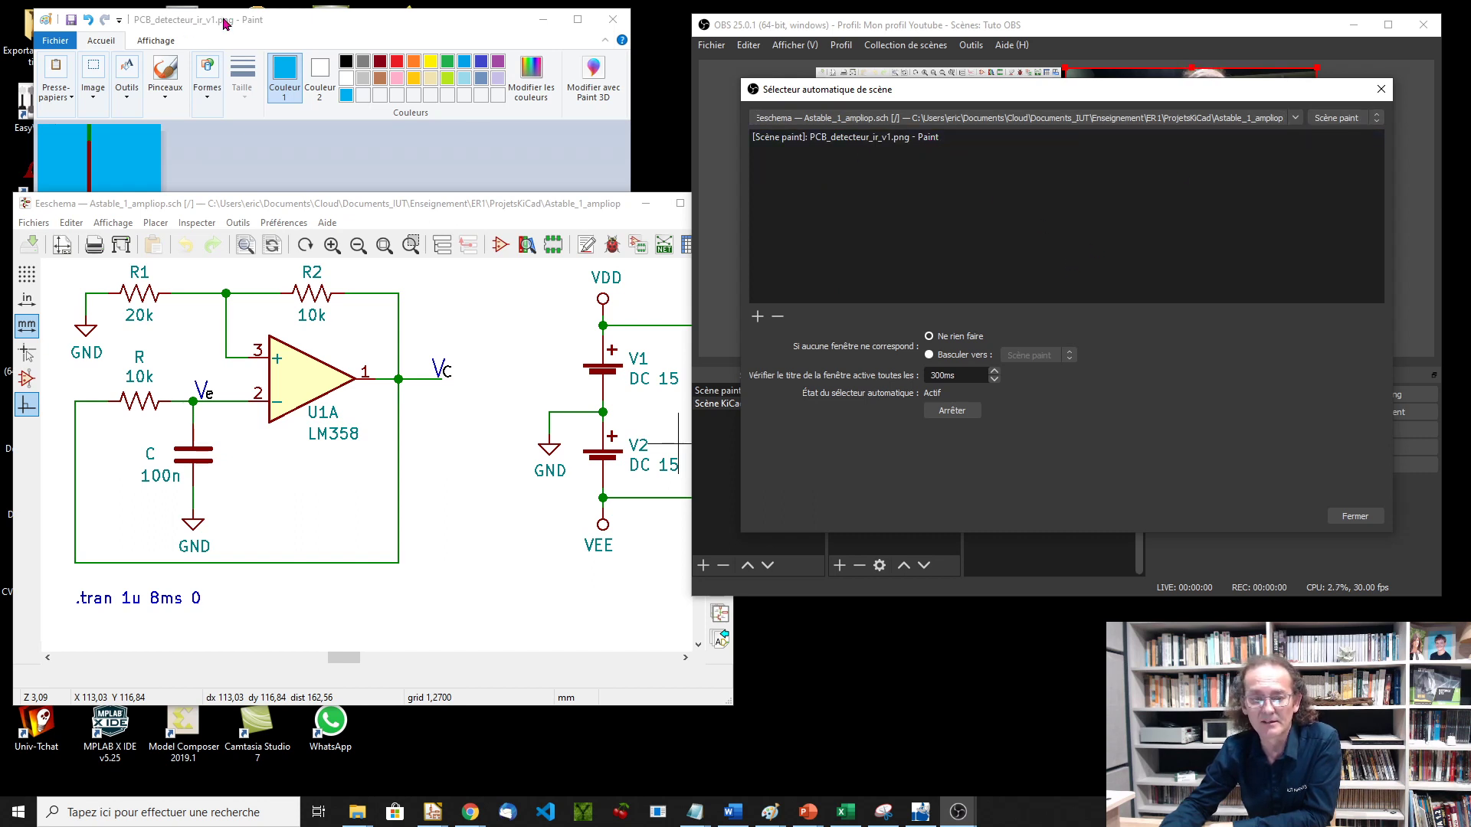
click(852, 138)
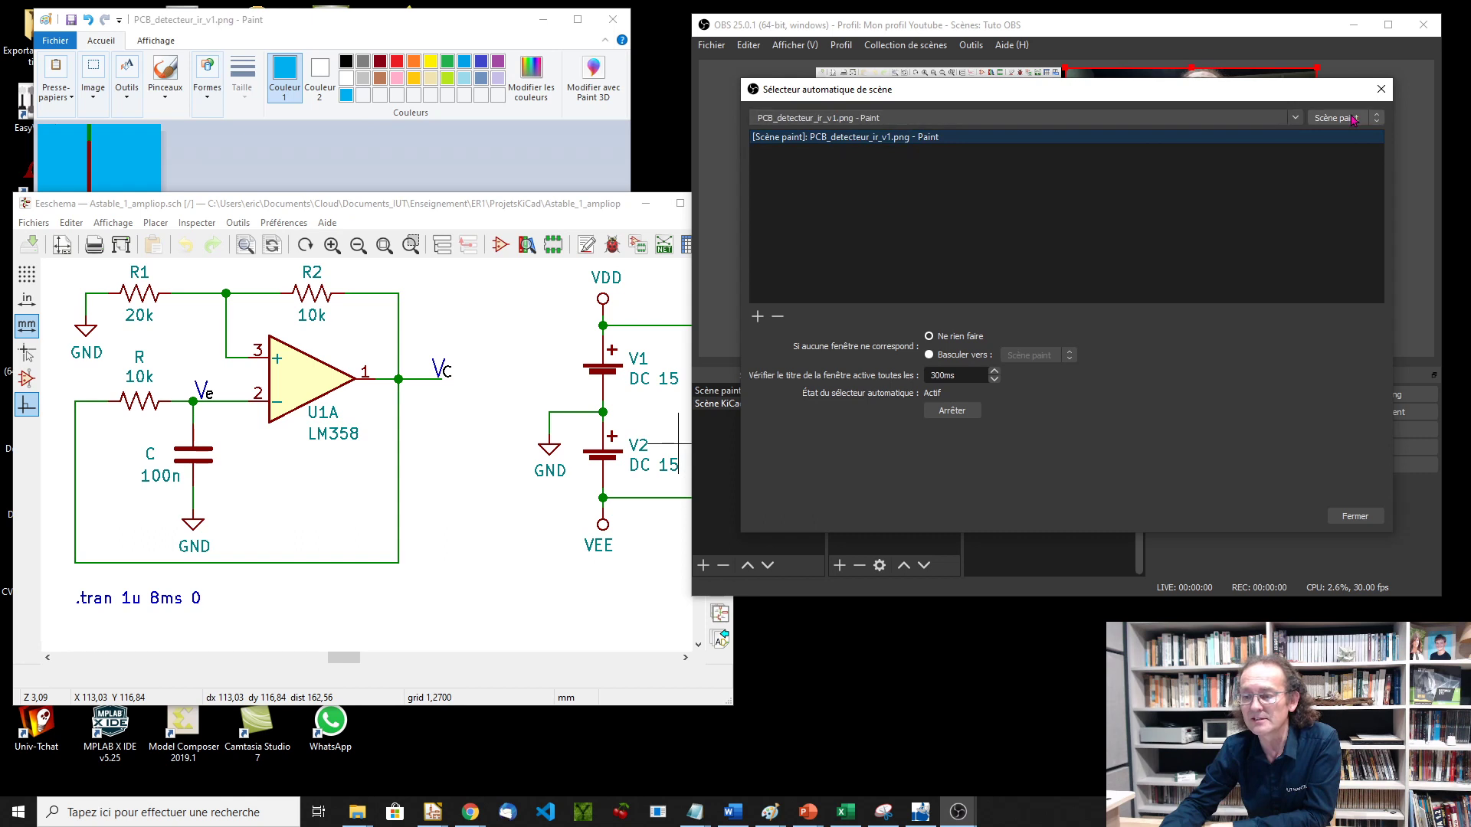
click(755, 317)
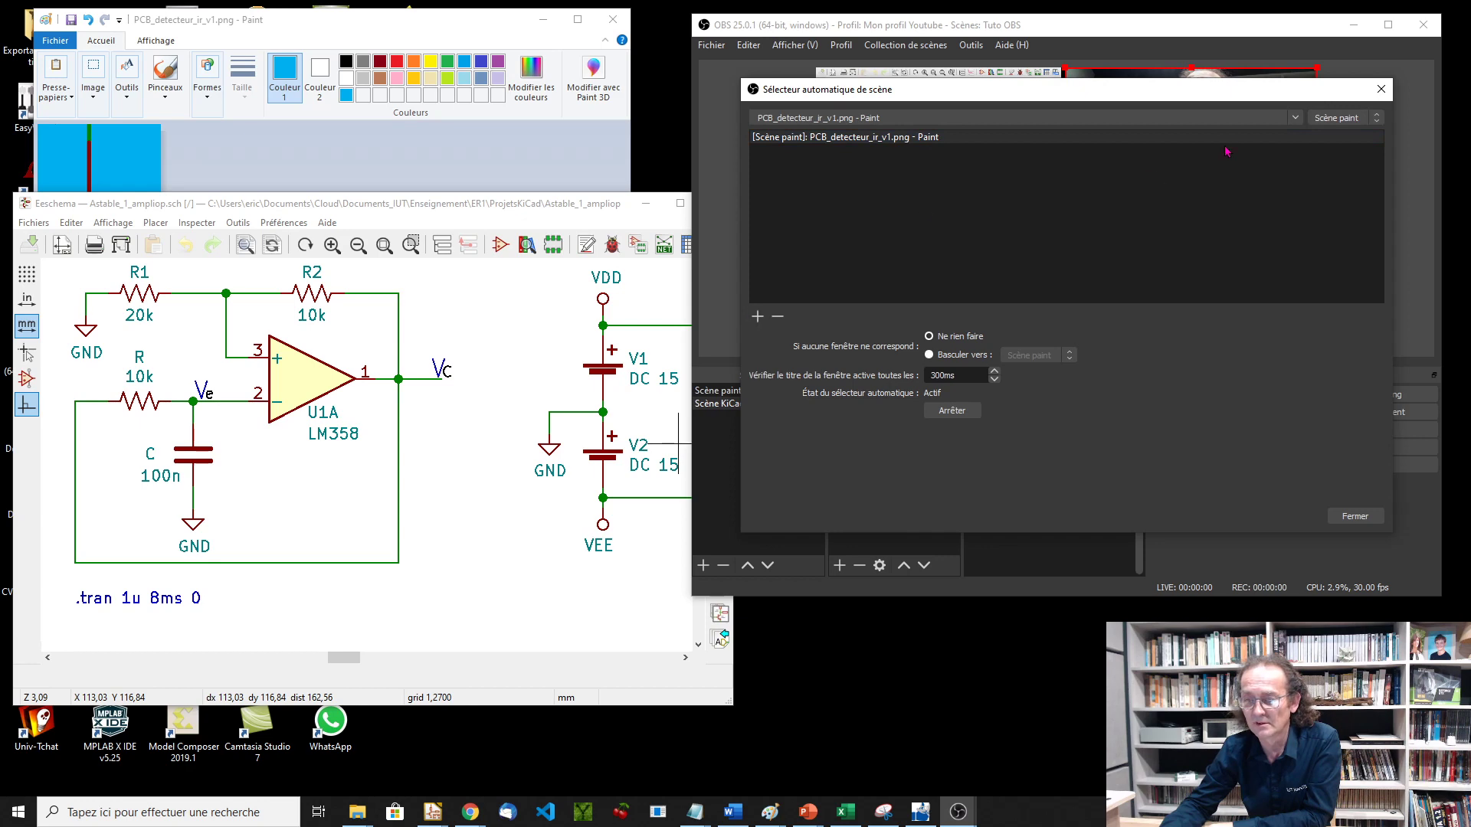
Add an automatic switching rule linking the Eeschema Astable_1_ampliop.sch window to Scène KiCad
click(1287, 120)
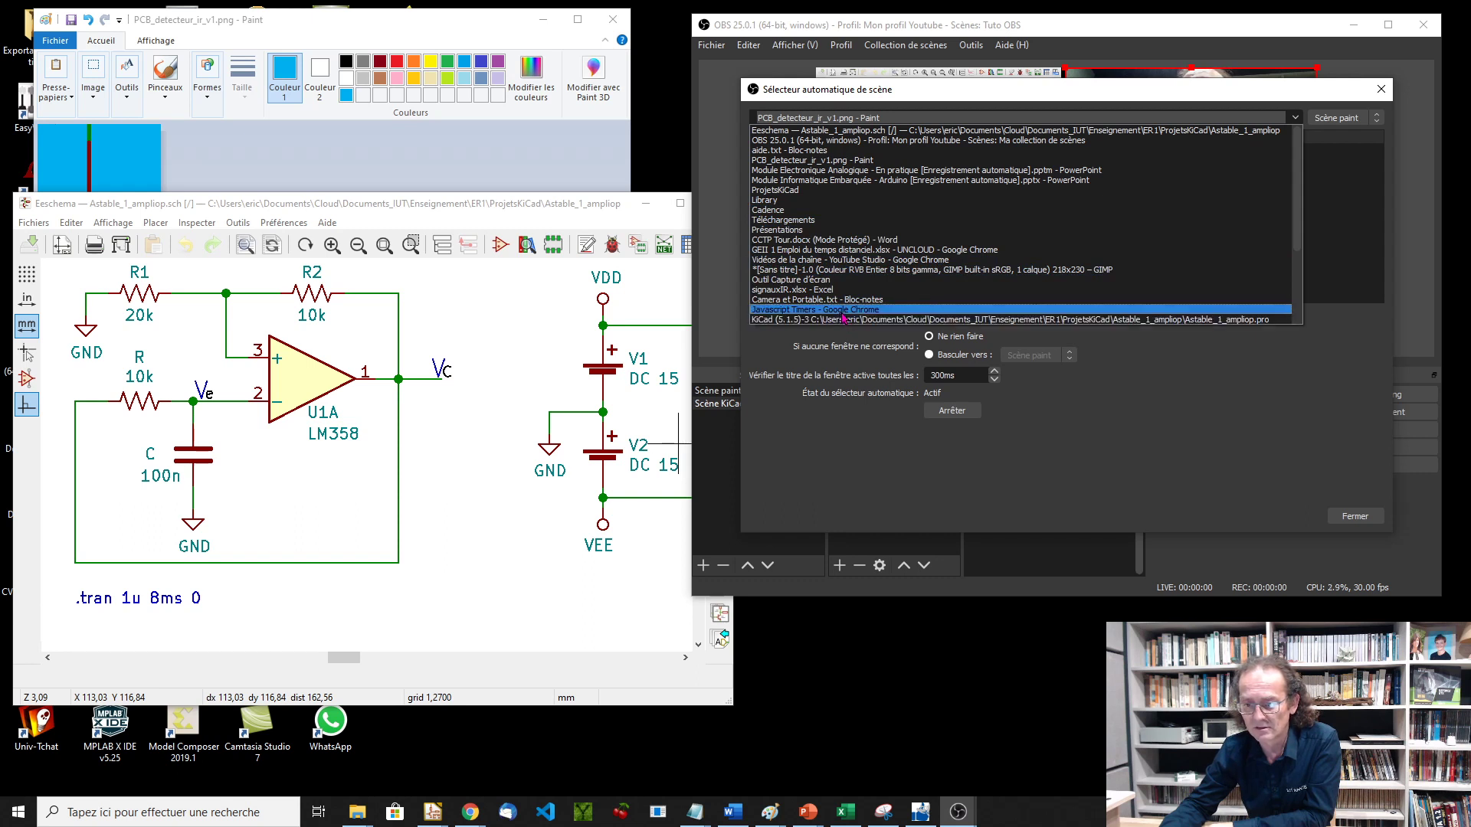
click(847, 132)
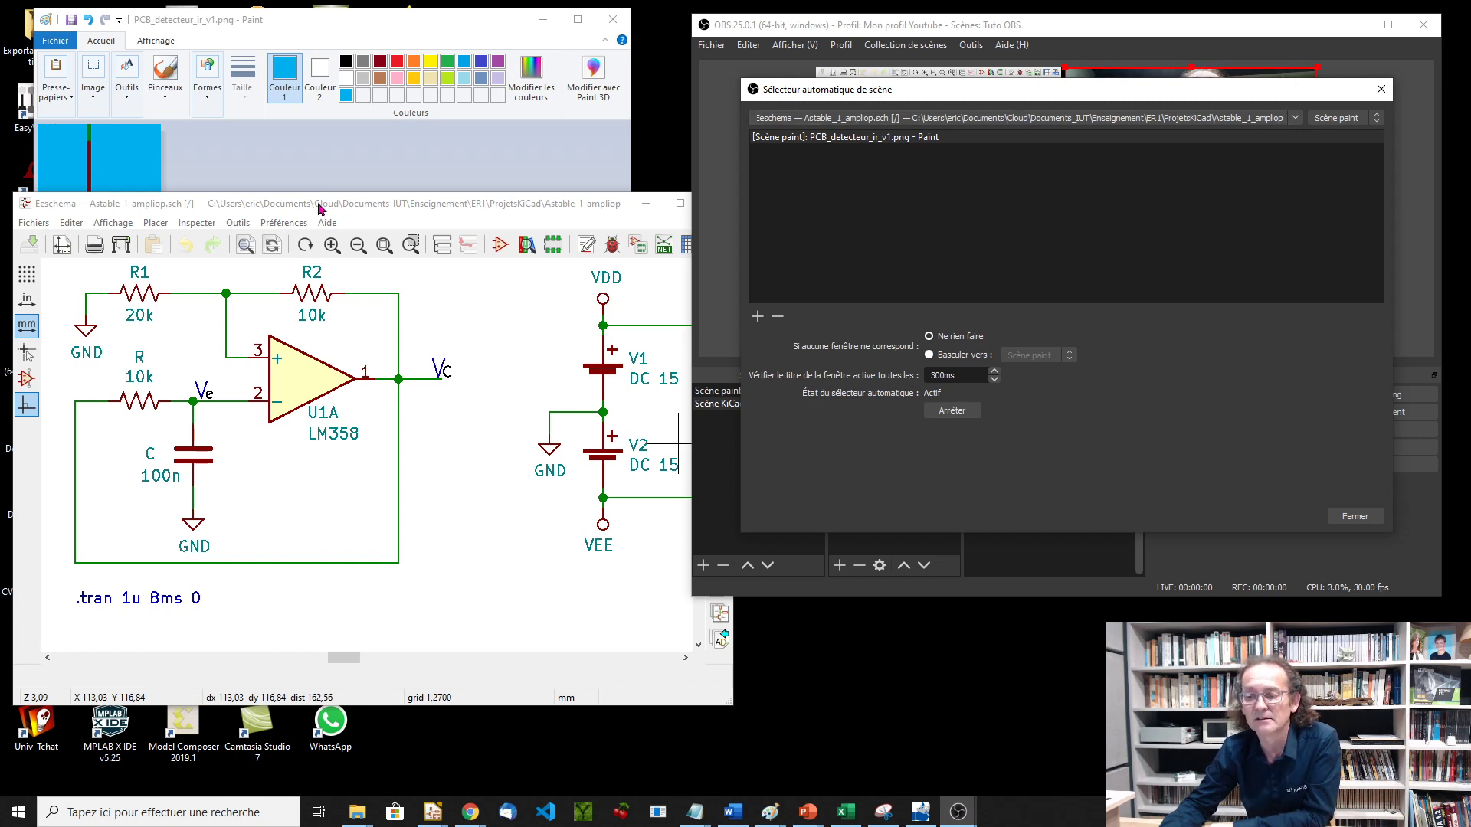
click(1336, 118)
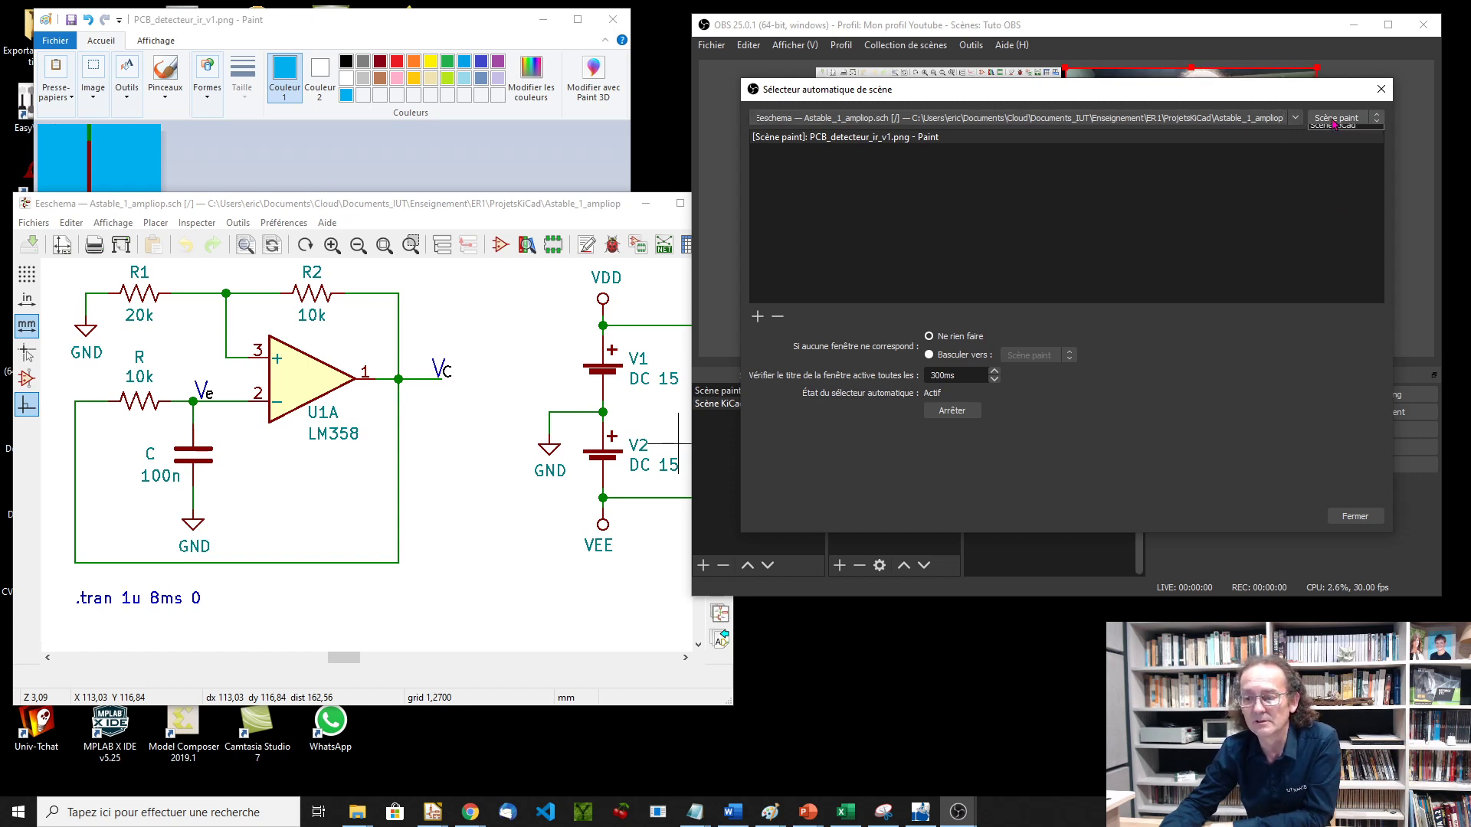
click(1333, 141)
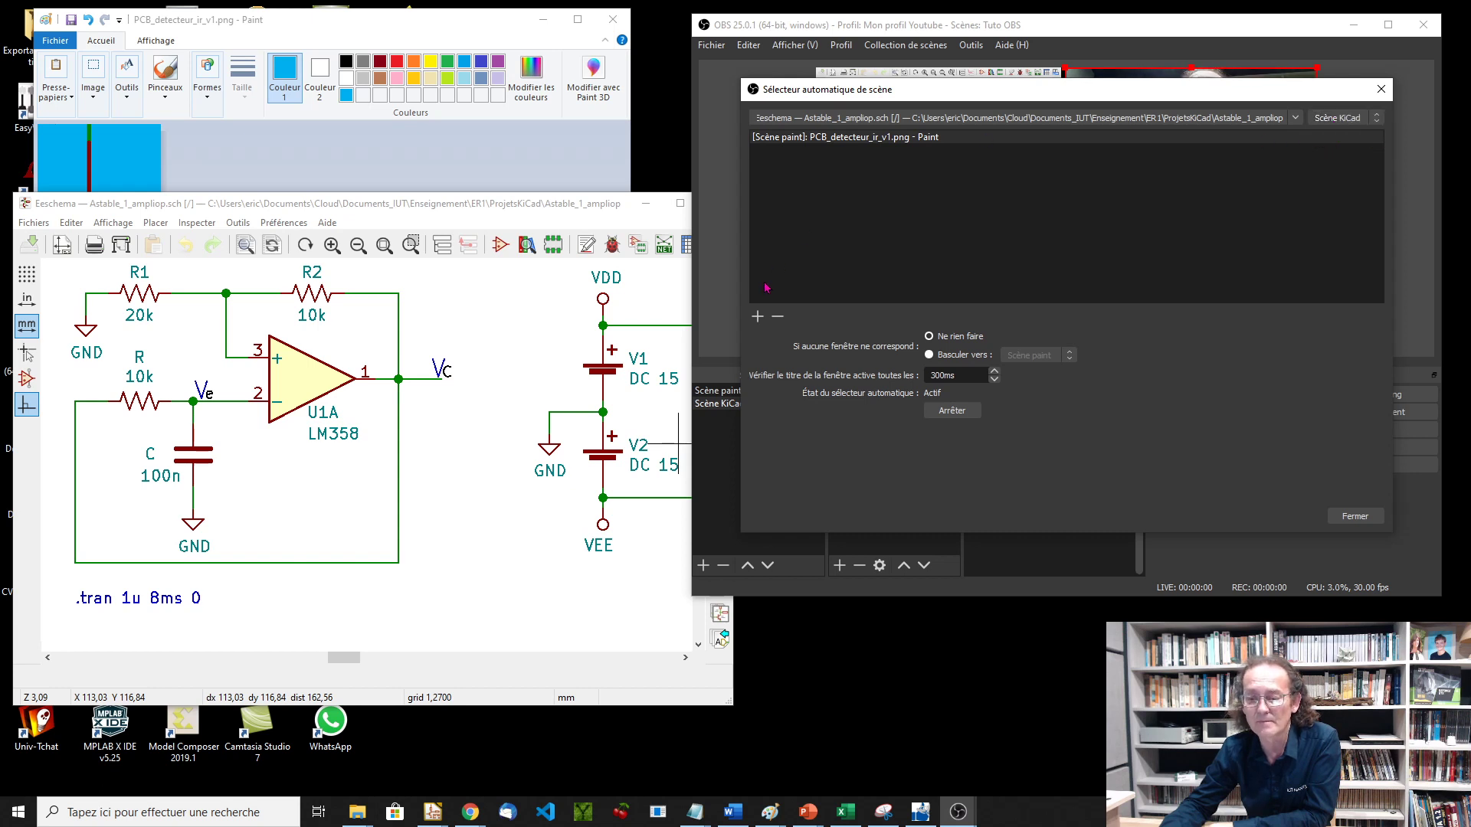
click(758, 315)
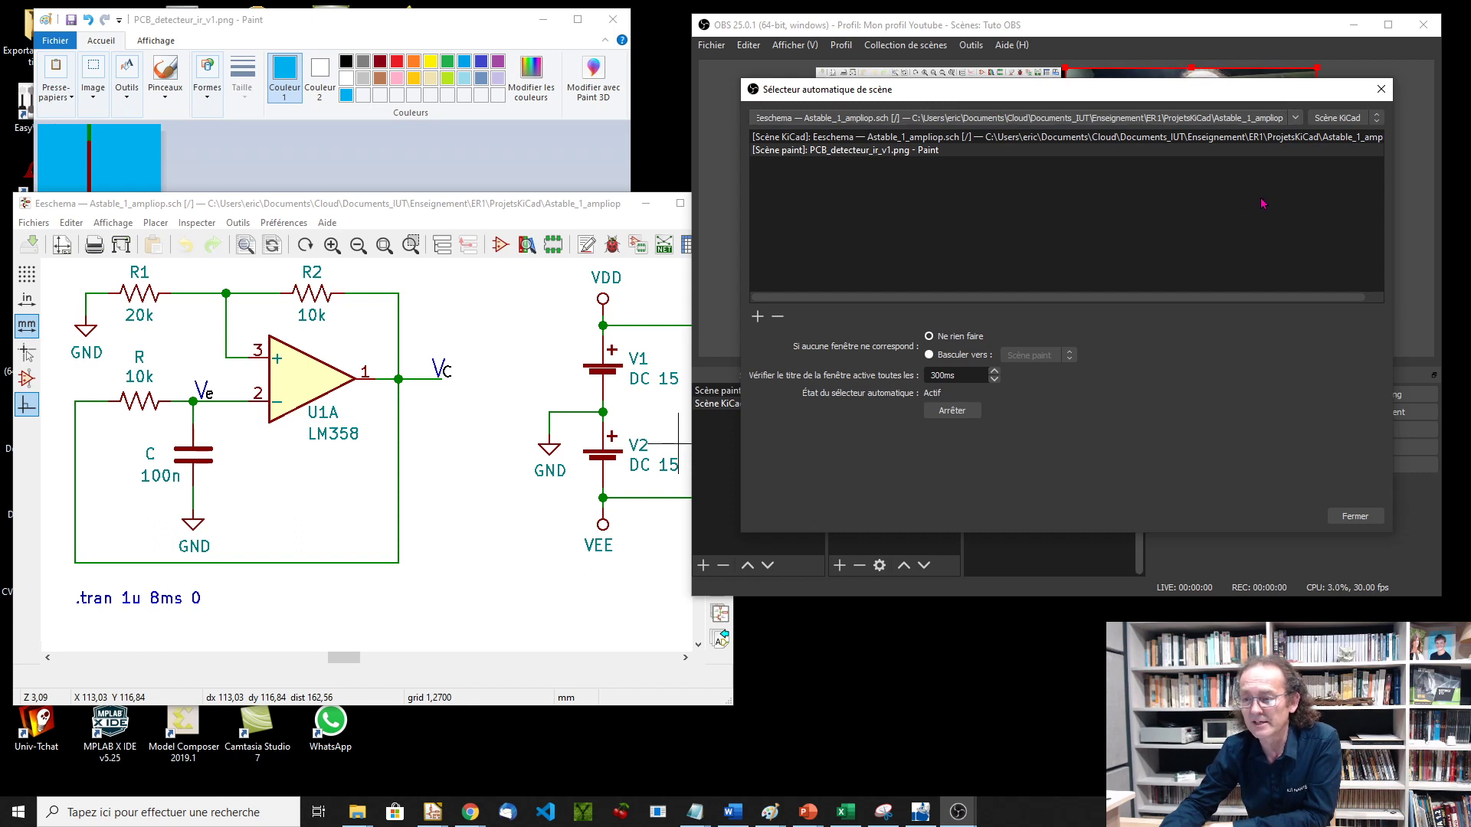
Try out ".* Chrome.*" as a window title pattern and look over the scene choices, without adding a rule
click(882, 153)
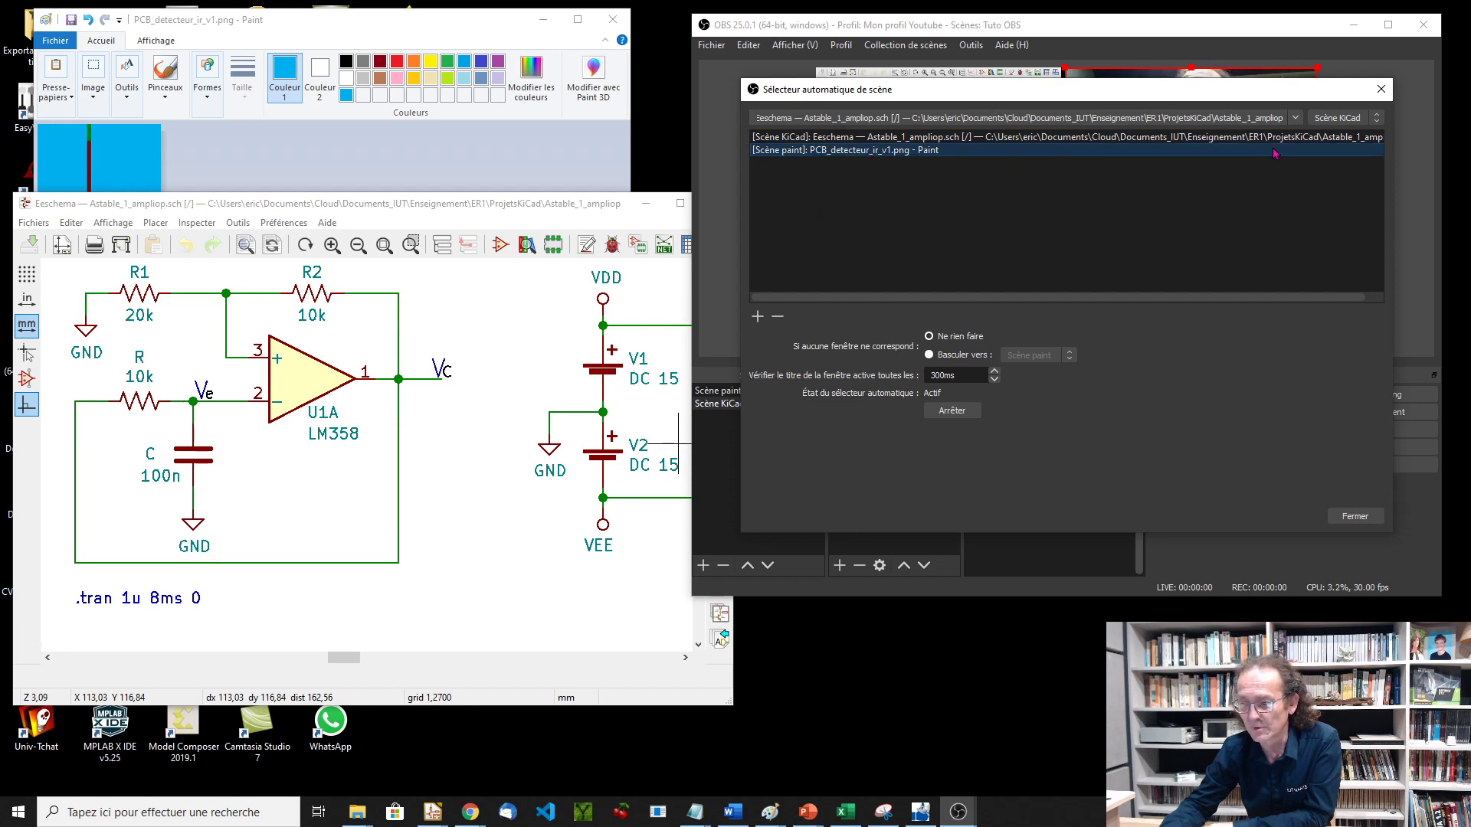
click(1172, 119)
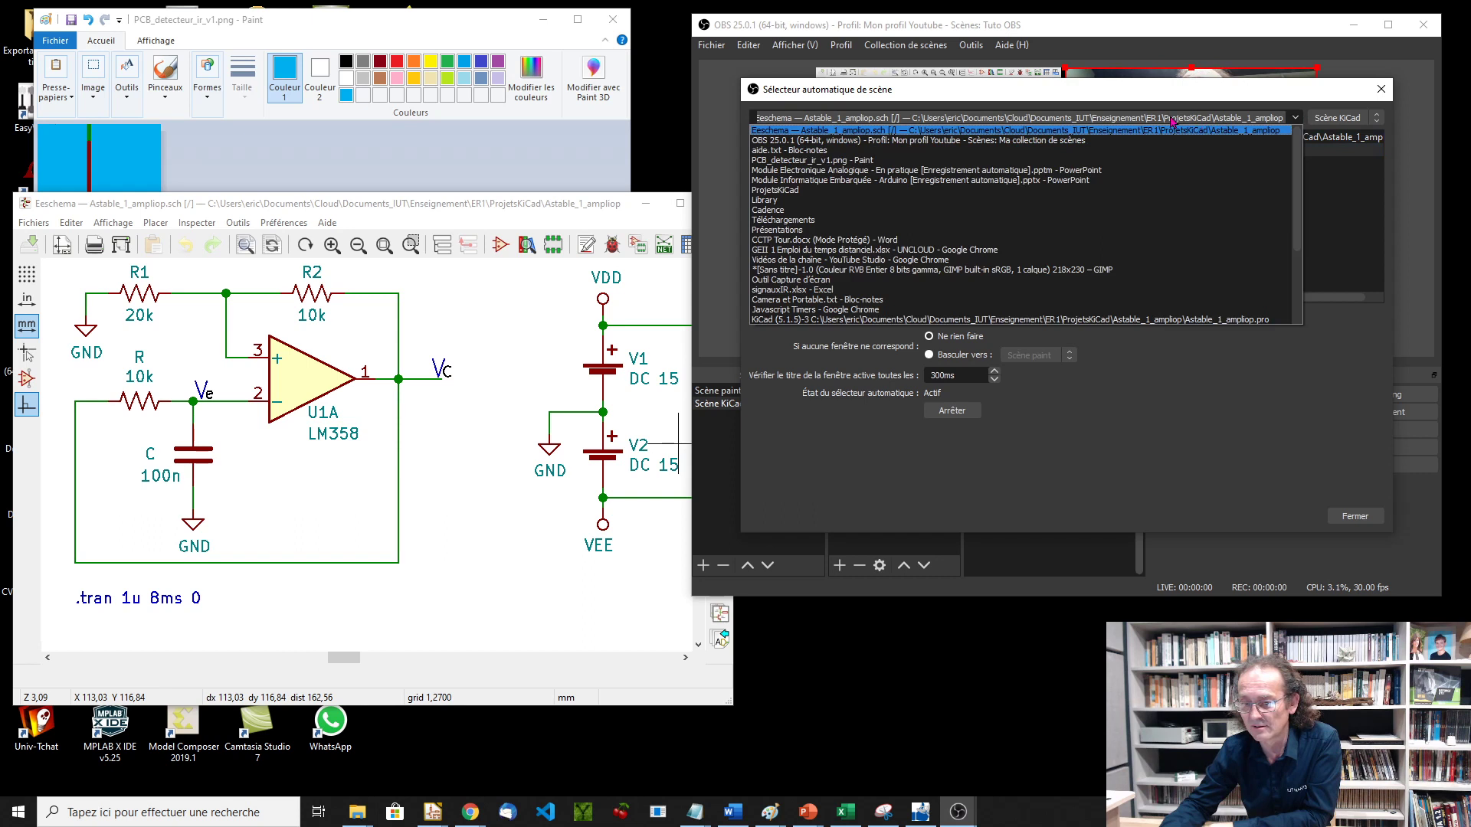
click(1295, 121)
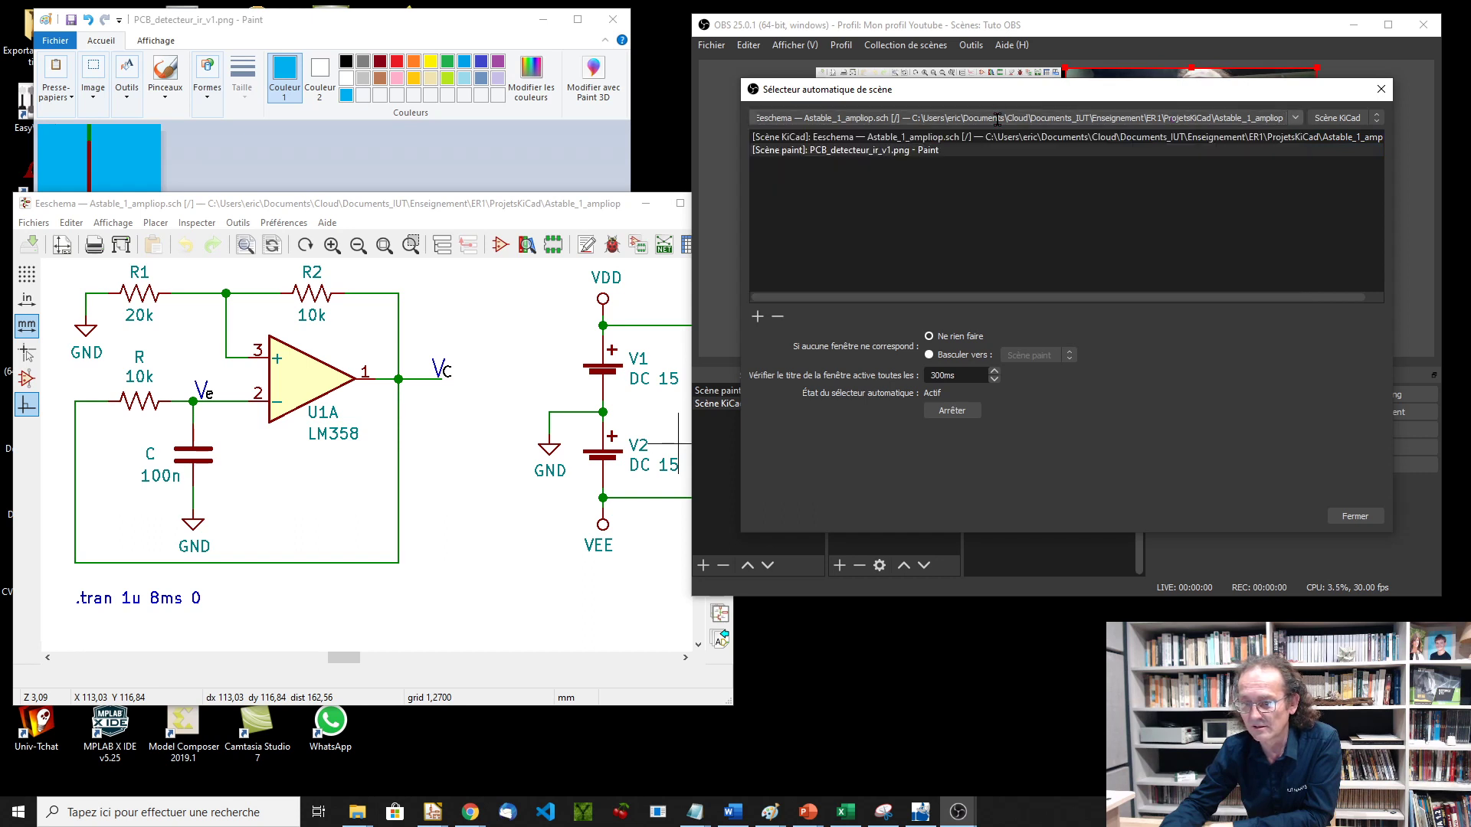
drag(977, 121, 775, 115)
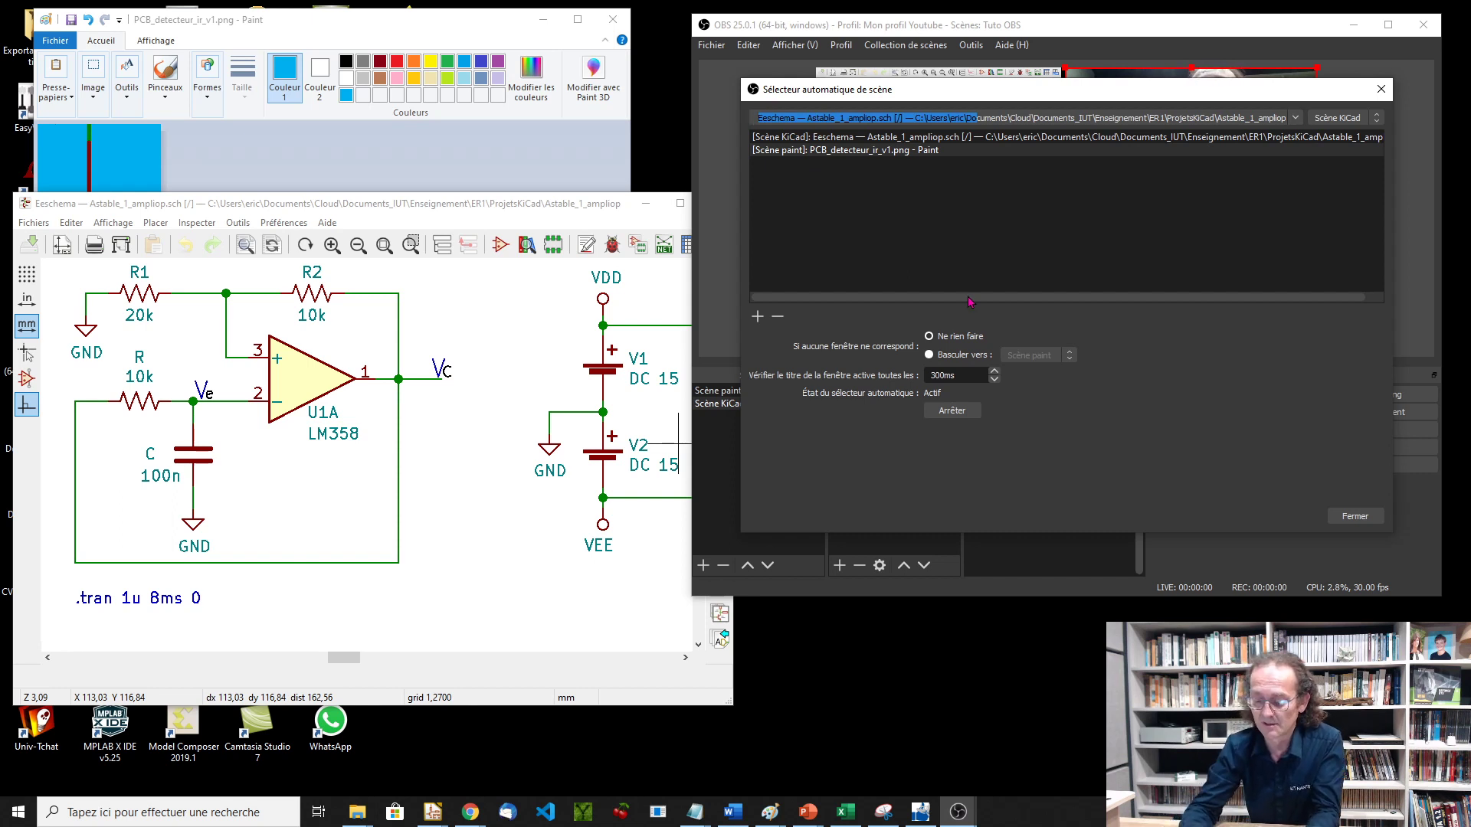
text(.*Do)
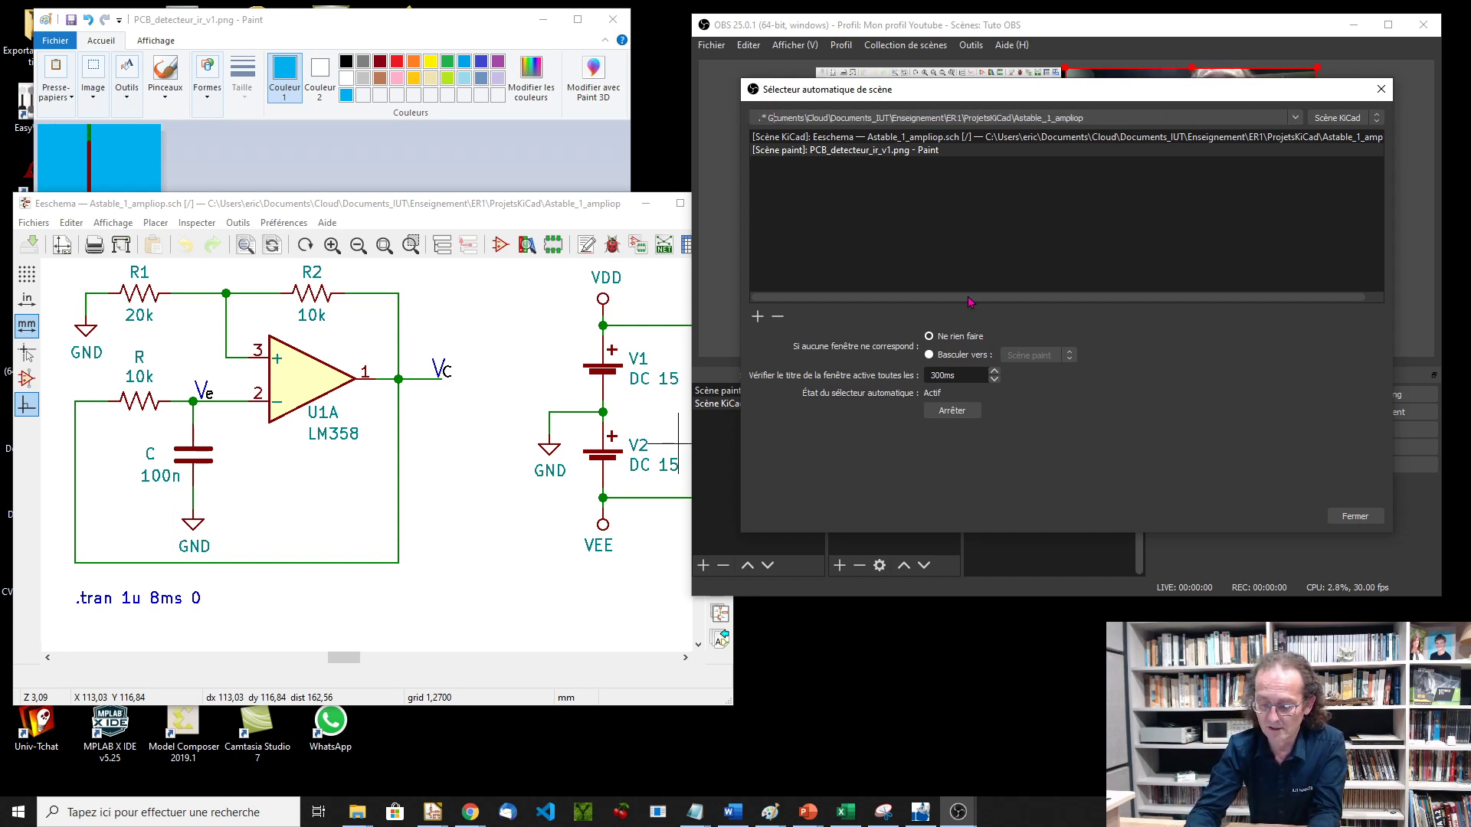
text(hrome)
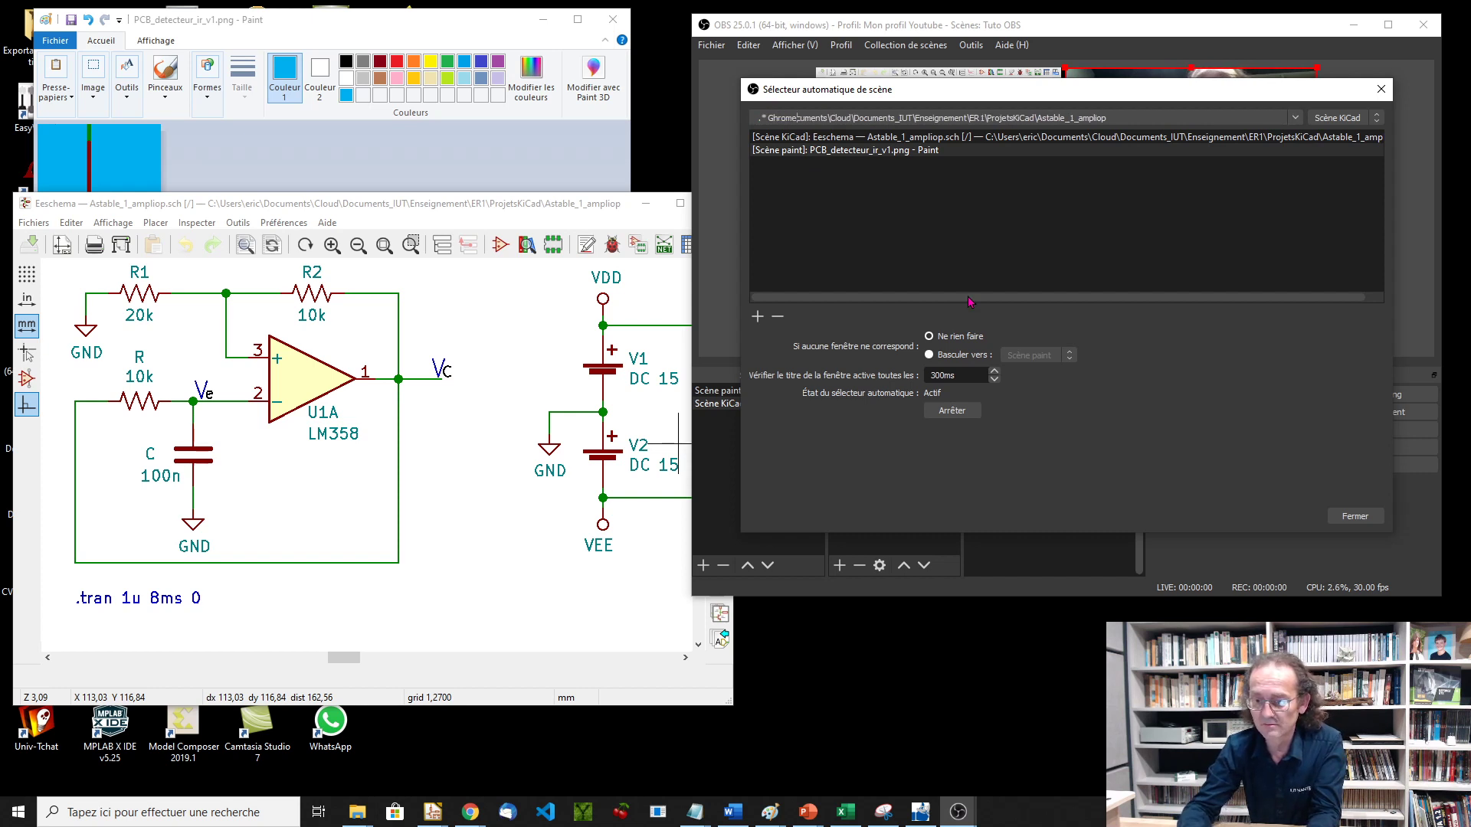
key(Left)
key(Left)
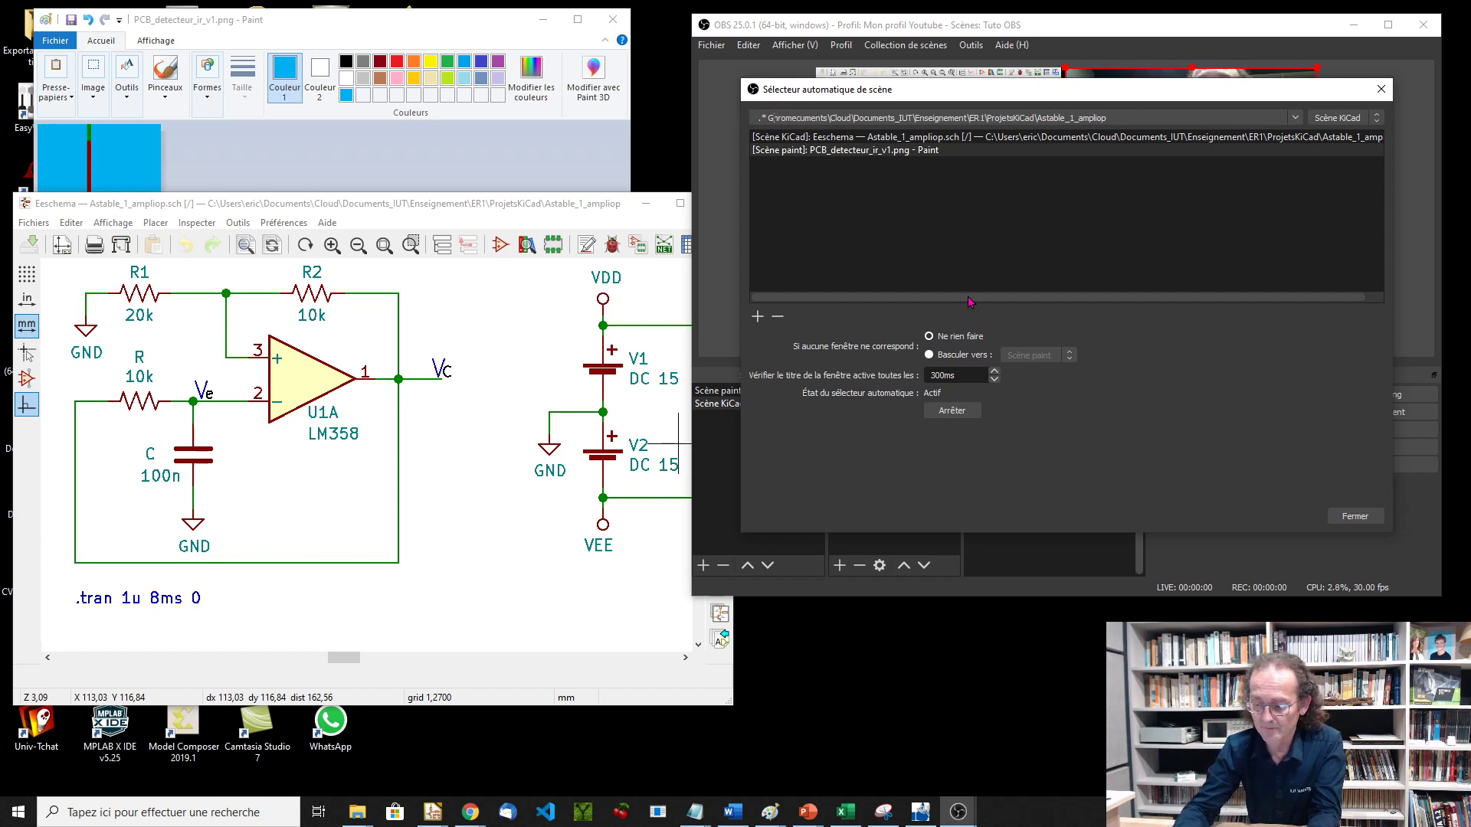
key(BackSpace)
text(C)
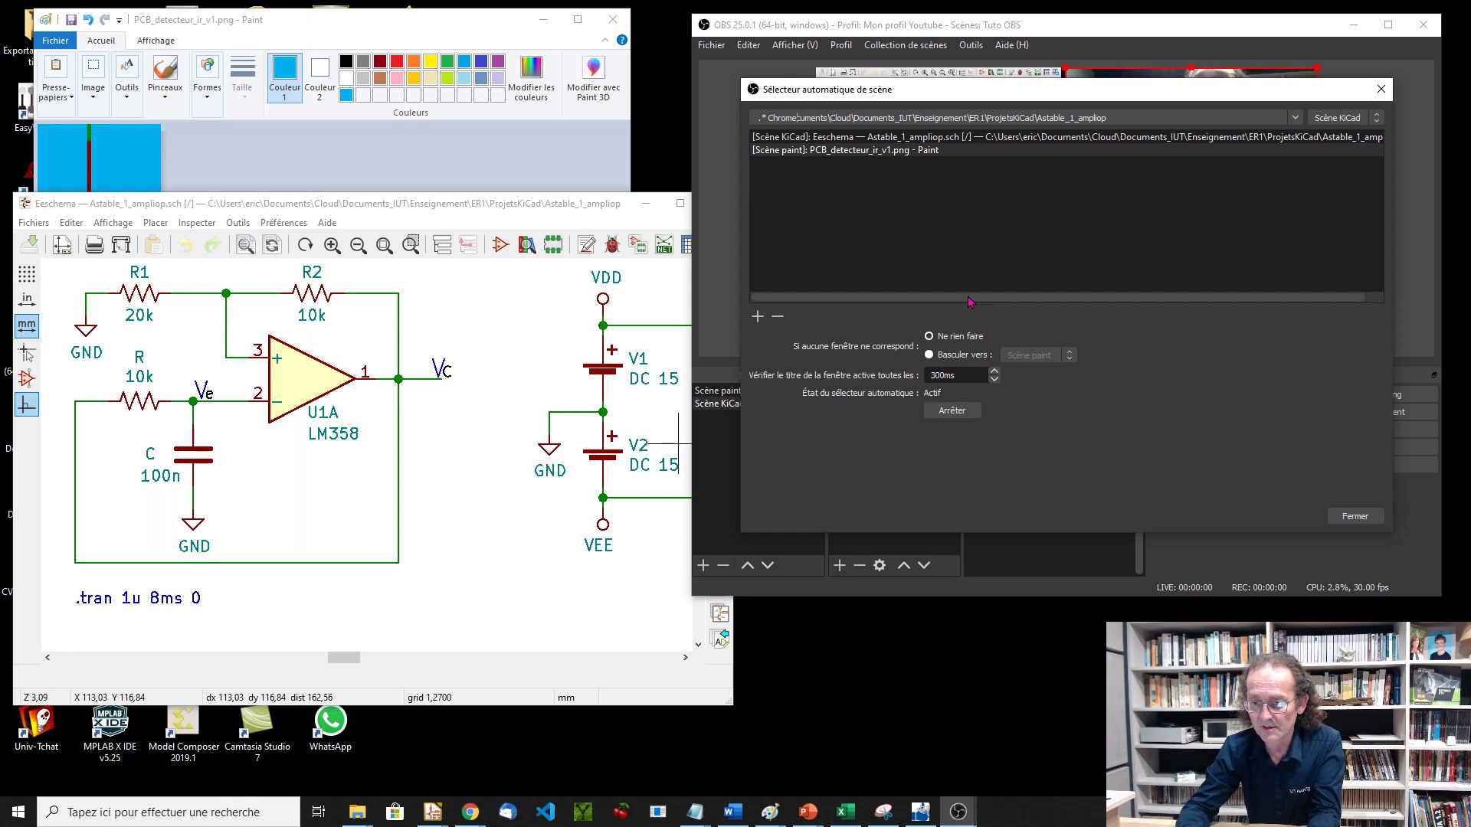
key(shift+Right)
key(shift+Right)
key(shift+Right)
key(shift+Right)
key(shift+Right)
key(shift+Right)
key(shift+Right)
key(shift+Right)
key(shift+Right)
key(shift+Right)
key(shift+Right)
key(shift+Right)
key(shift+Right)
key(shift+Right)
key(shift+Right)
key(shift+Right)
key(shift+Right)
key(shift+Right)
key(shift+Right)
key(shift+Right)
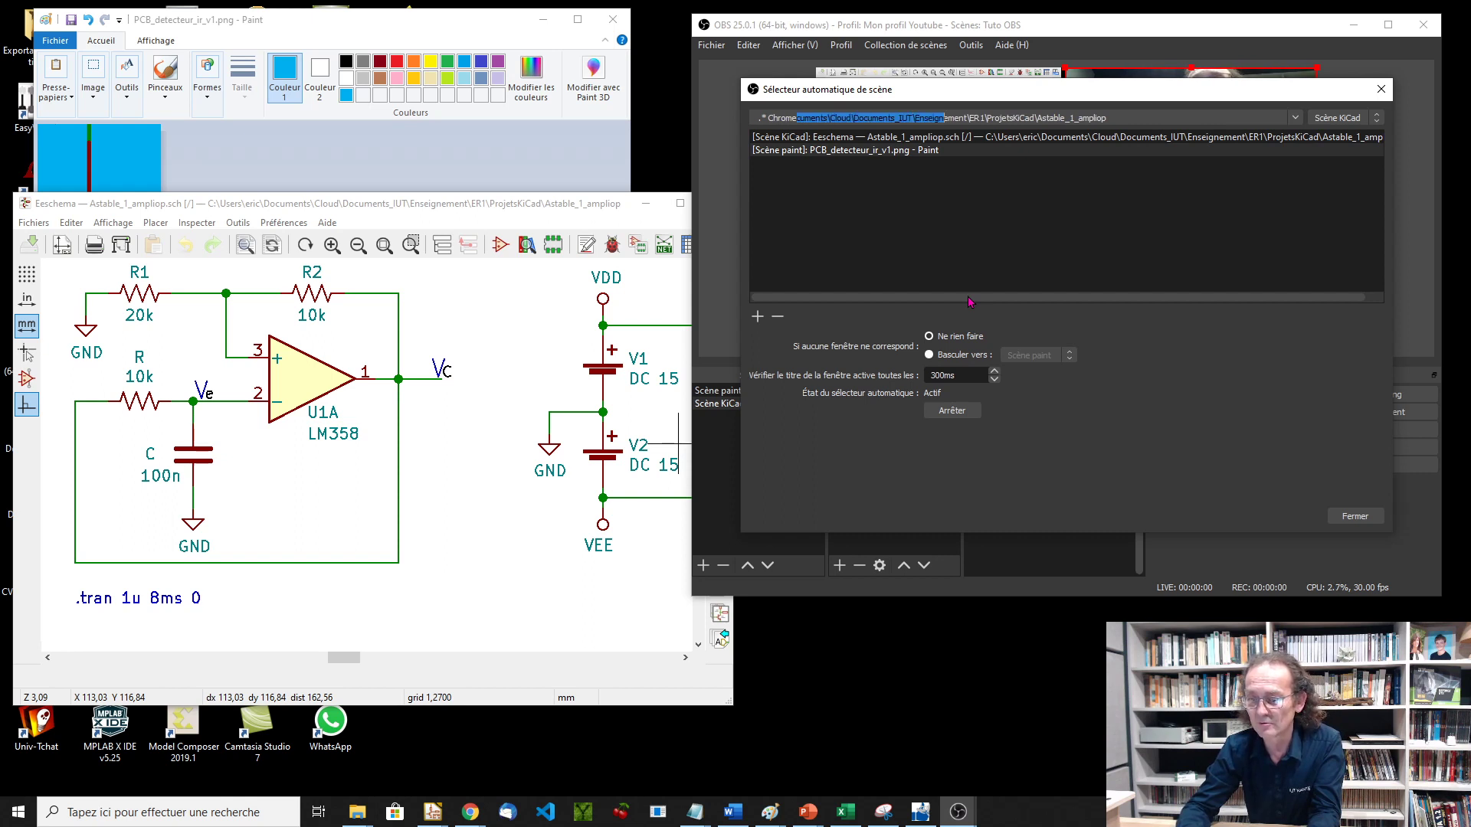
key(shift+Right)
key(shift+Right)
key(shift+Right)
key(shift+Right)
key(shift+Right)
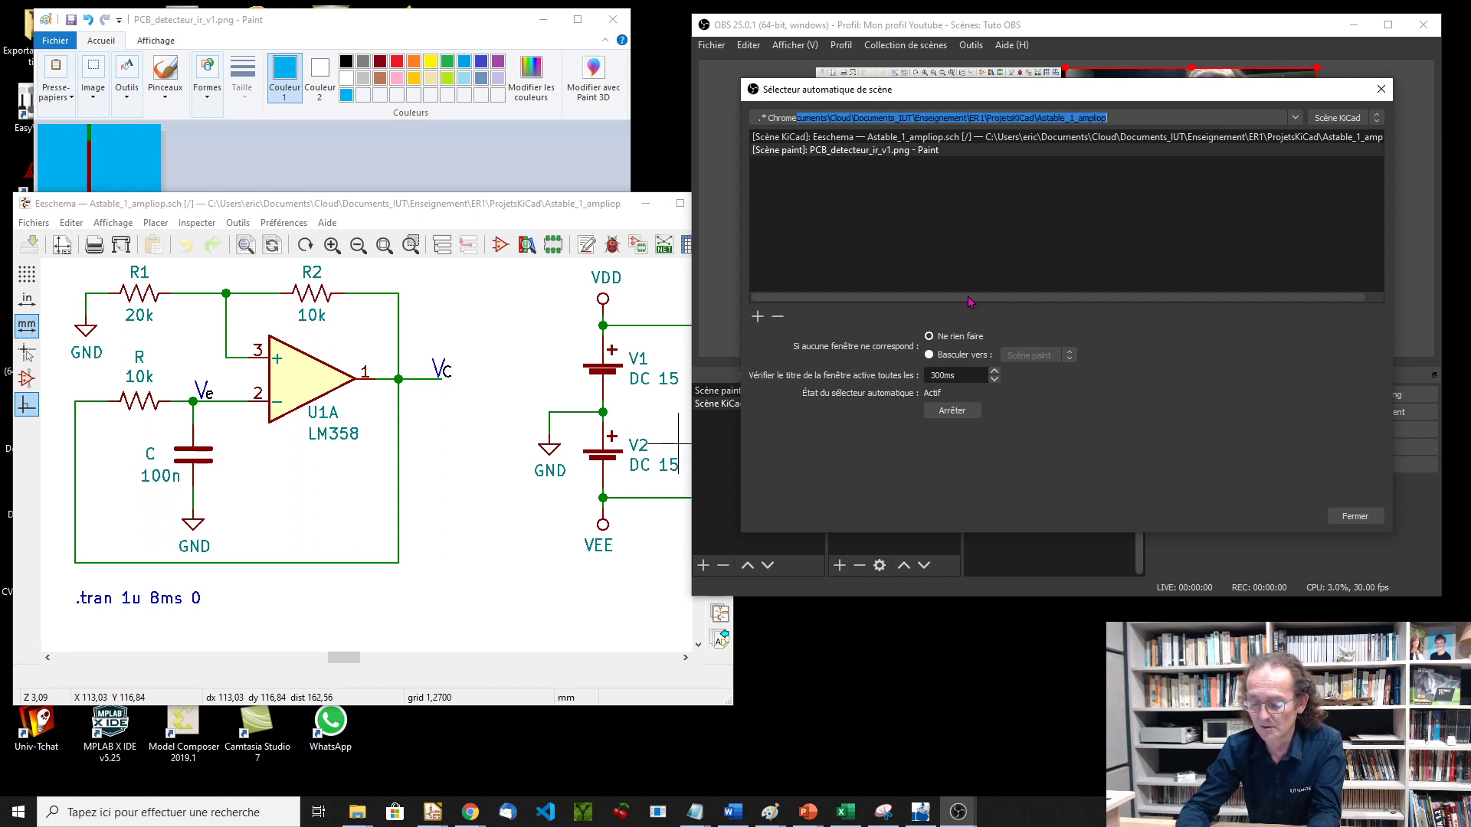
text(.* Chrome.*)
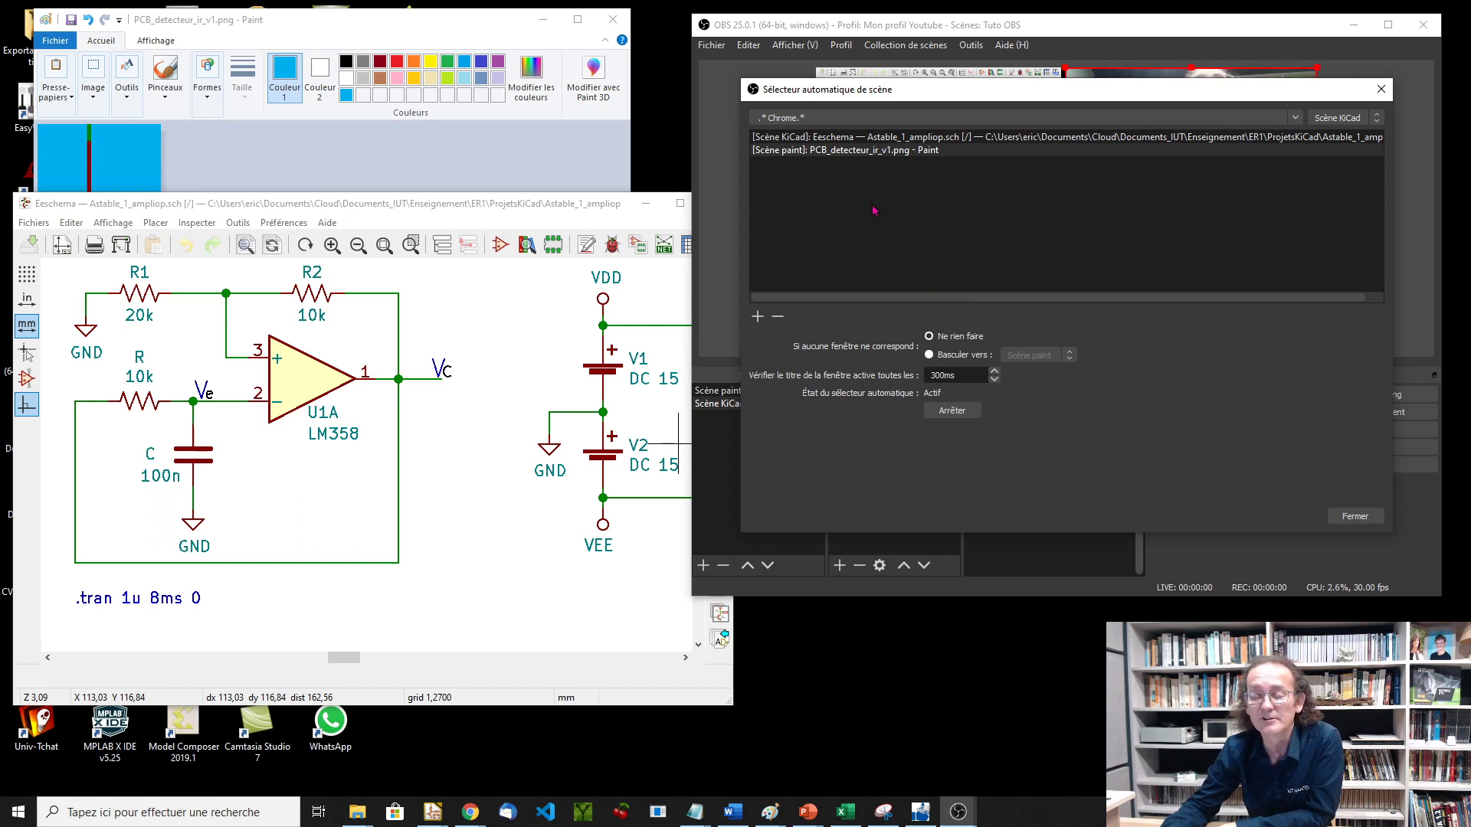
click(1345, 118)
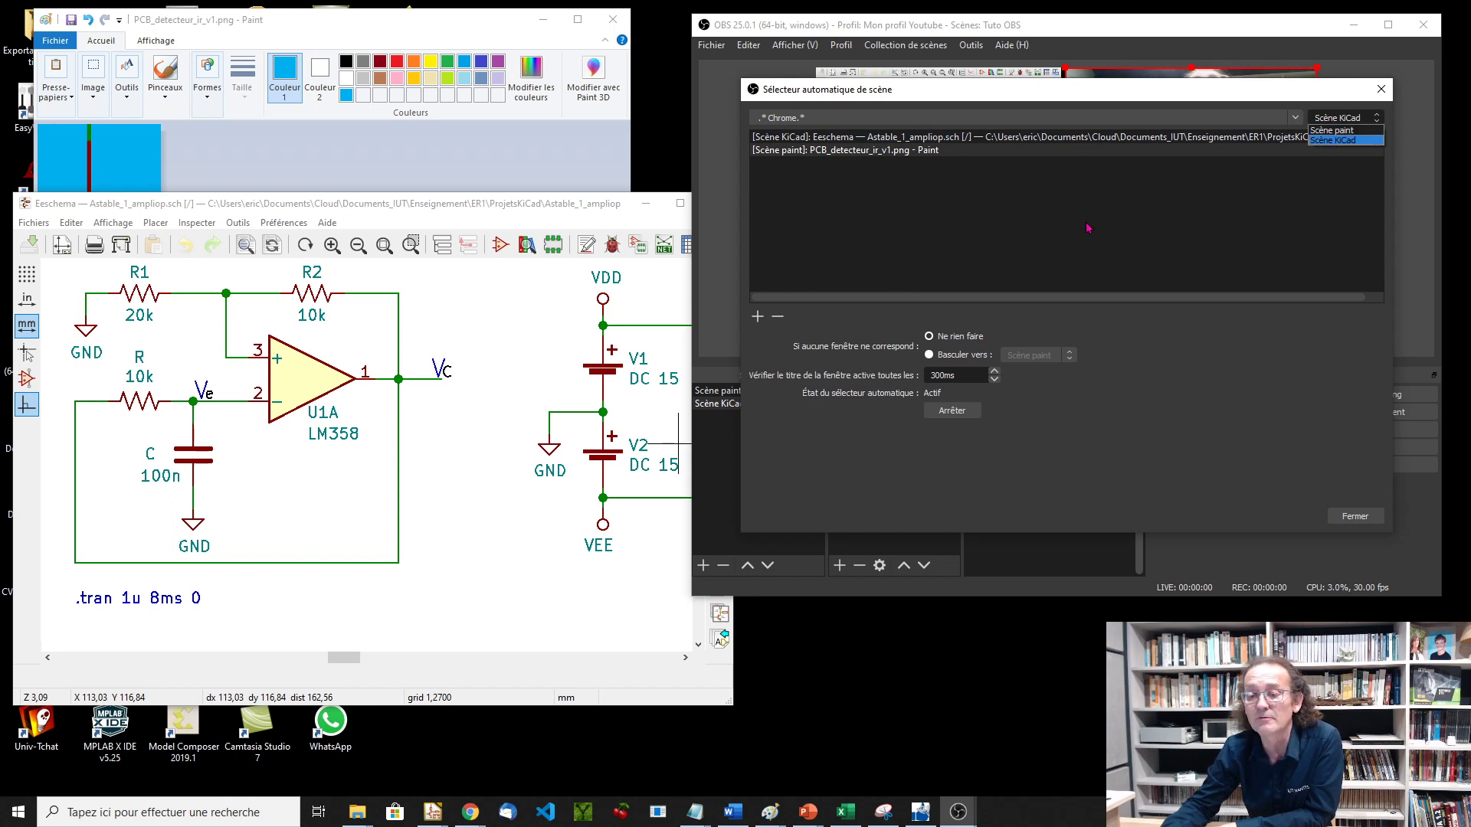
click(965, 251)
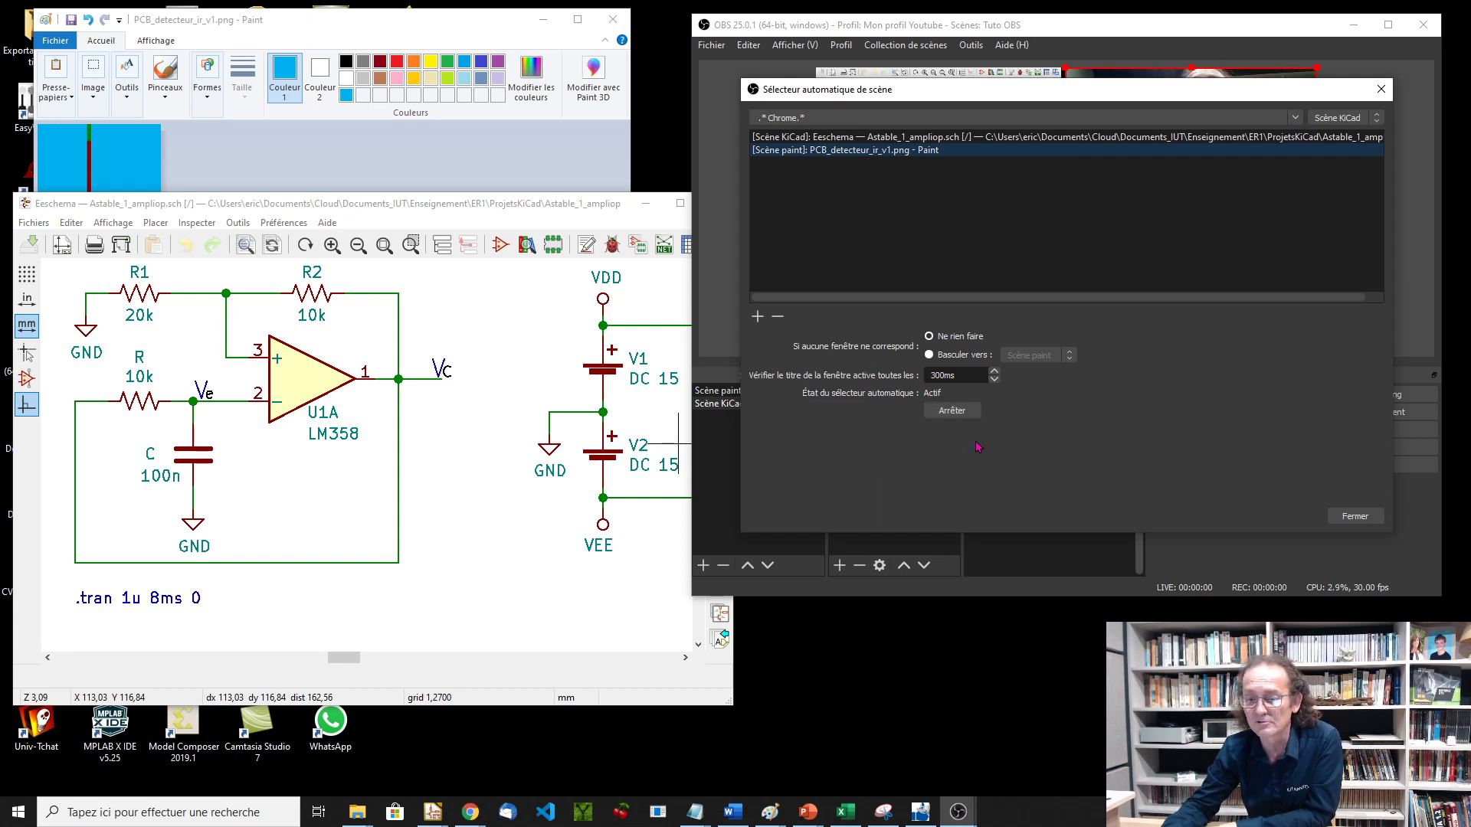
Close the automatic scene selector and test the switching by activating the Paint window, followed by the KiCad schematic window
click(1354, 517)
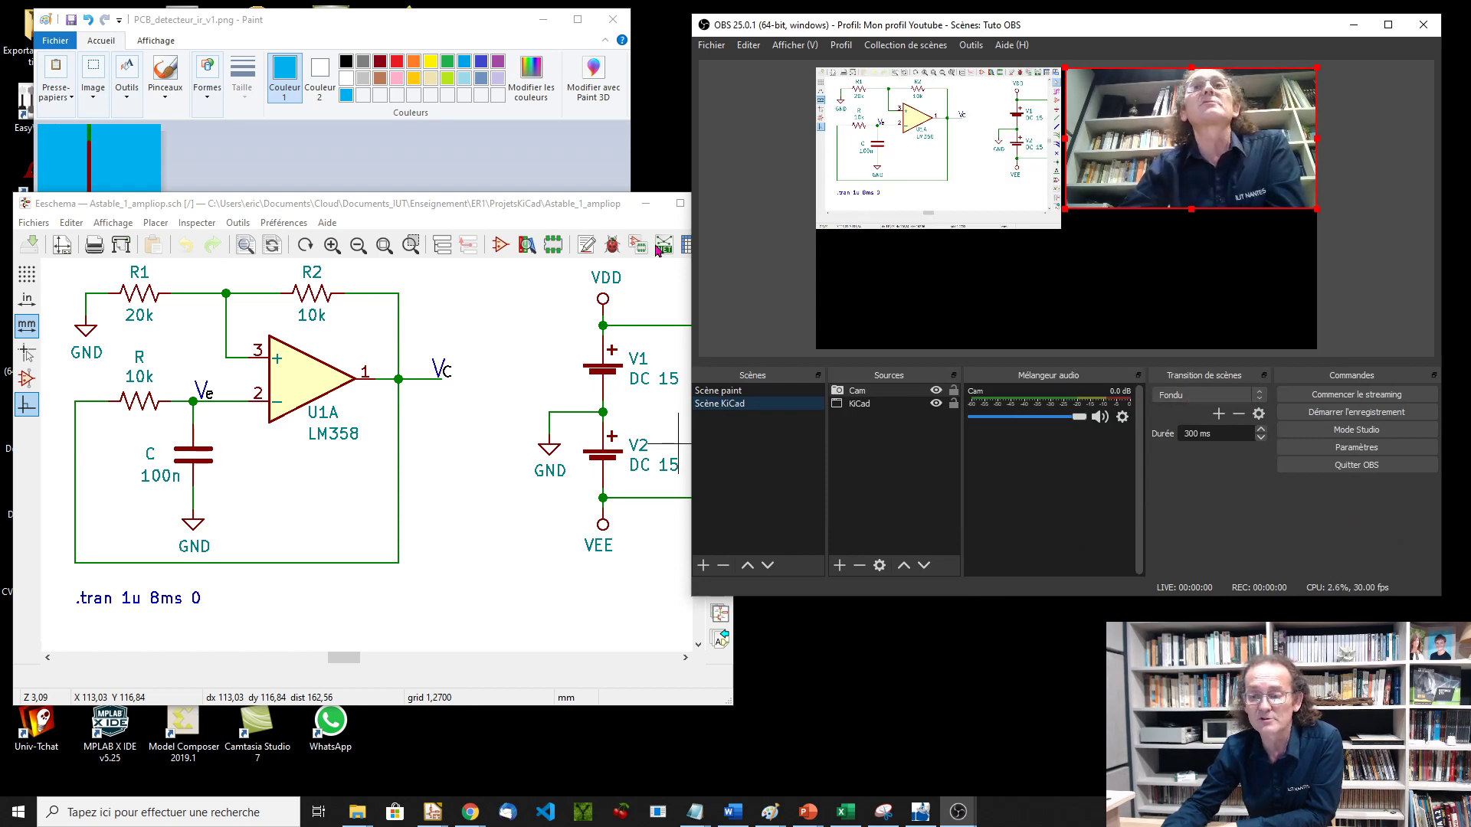
click(306, 29)
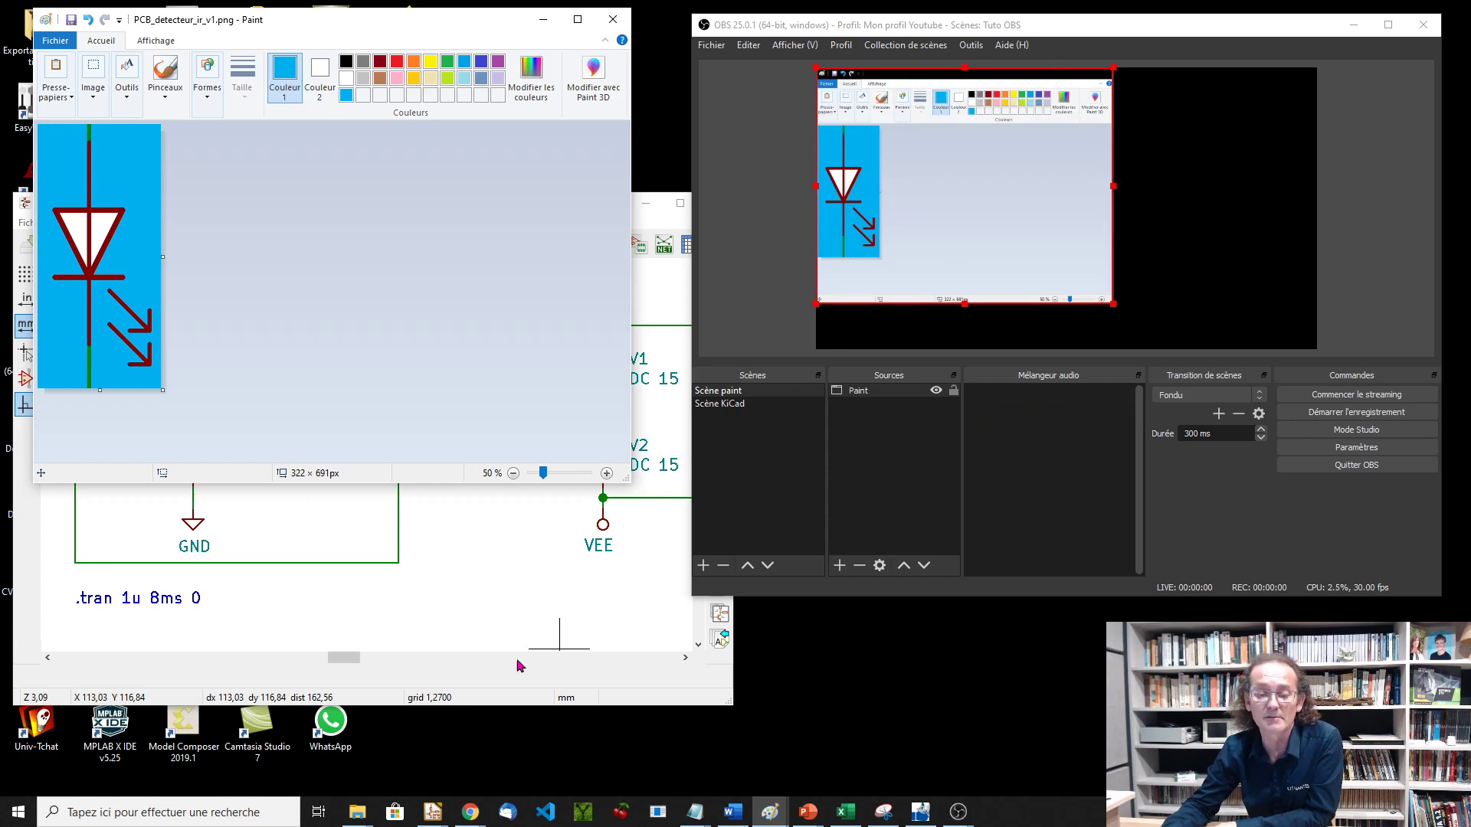
click(438, 601)
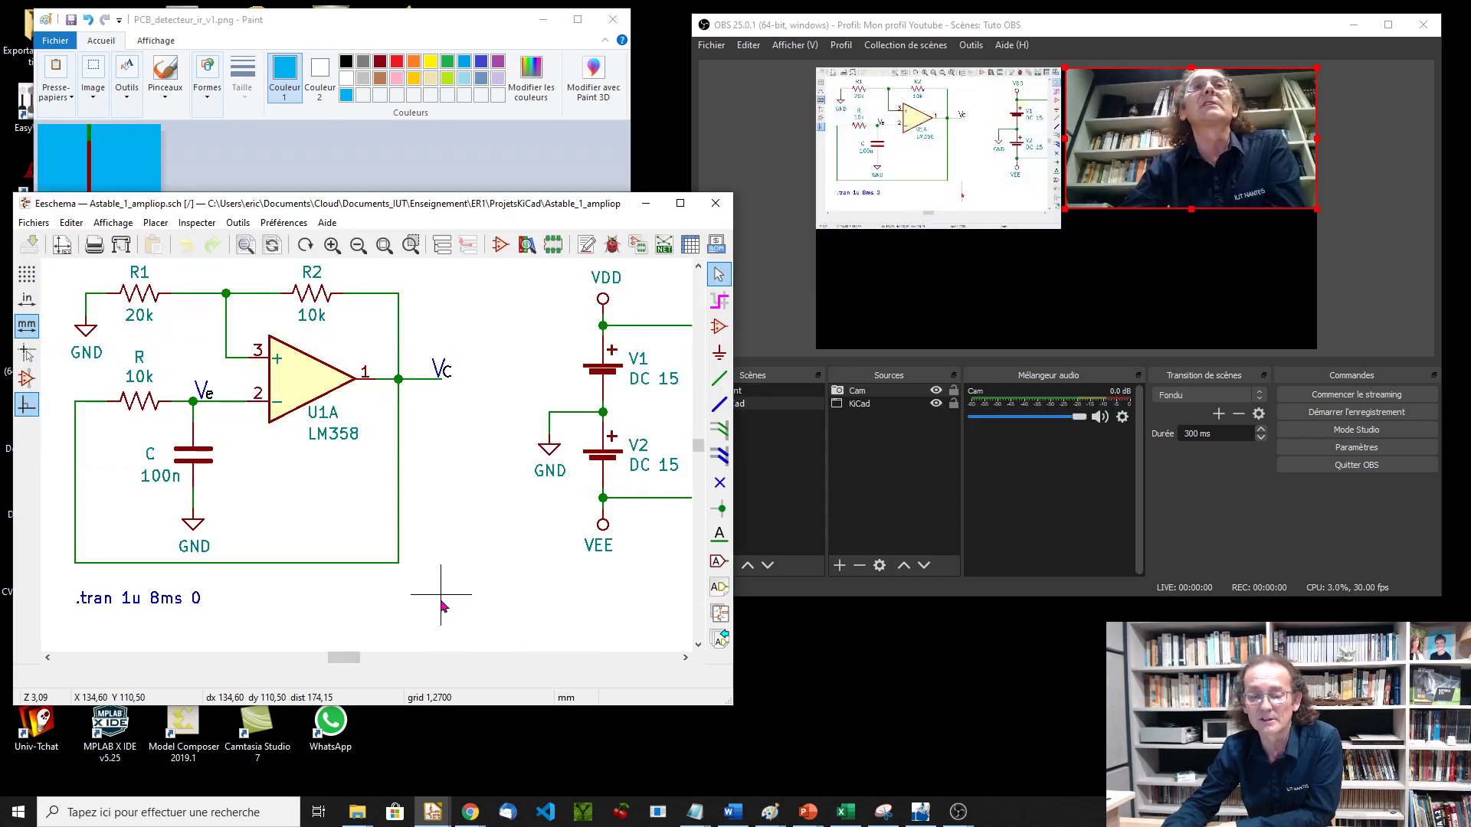